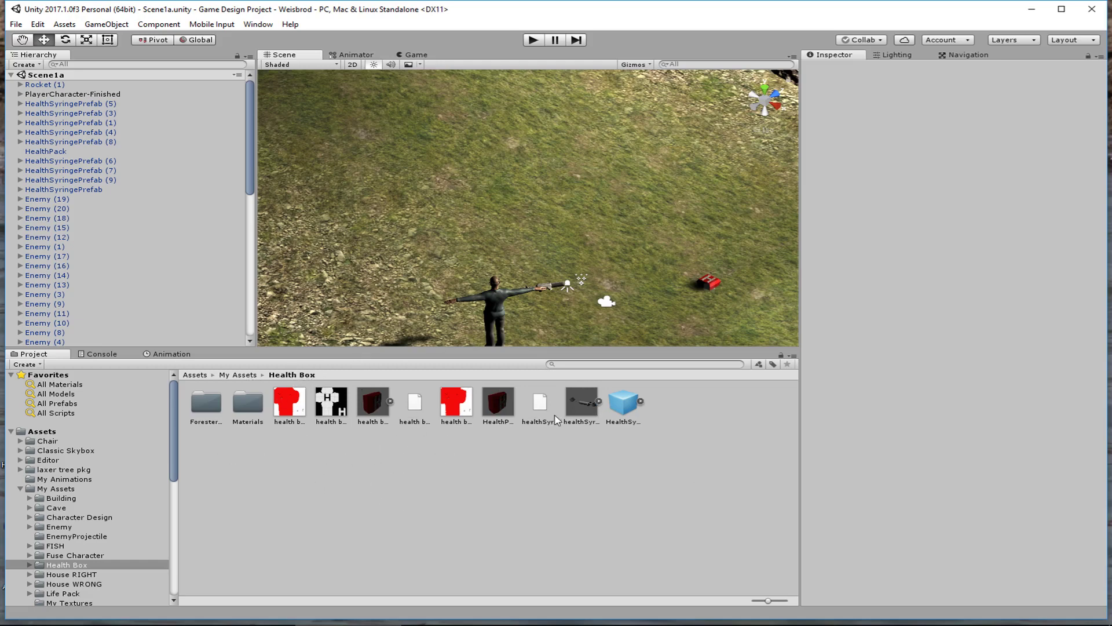
{"action": "left_click", "coordinate": [581, 401]}
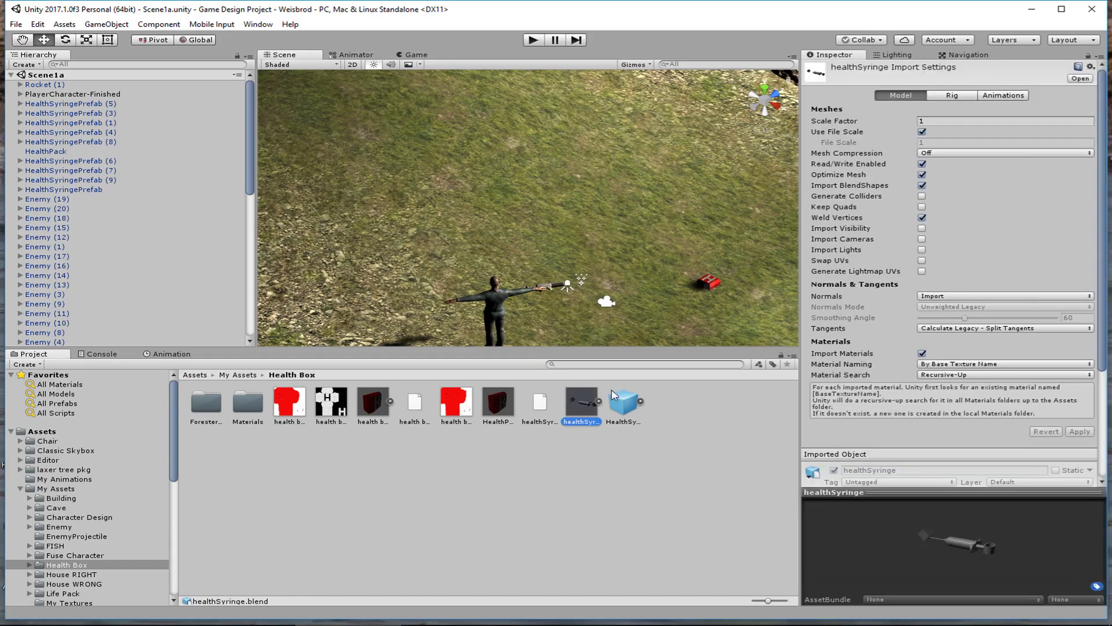
{"action": "left_click", "coordinate": [626, 404]}
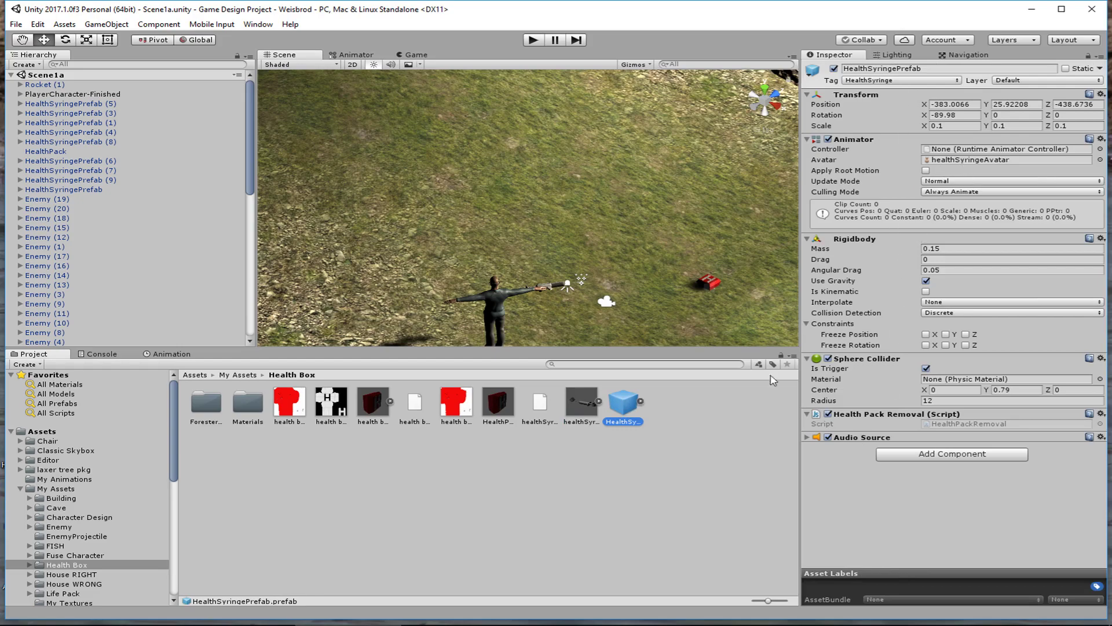
{"action": "double_click", "coordinate": [586, 404]}
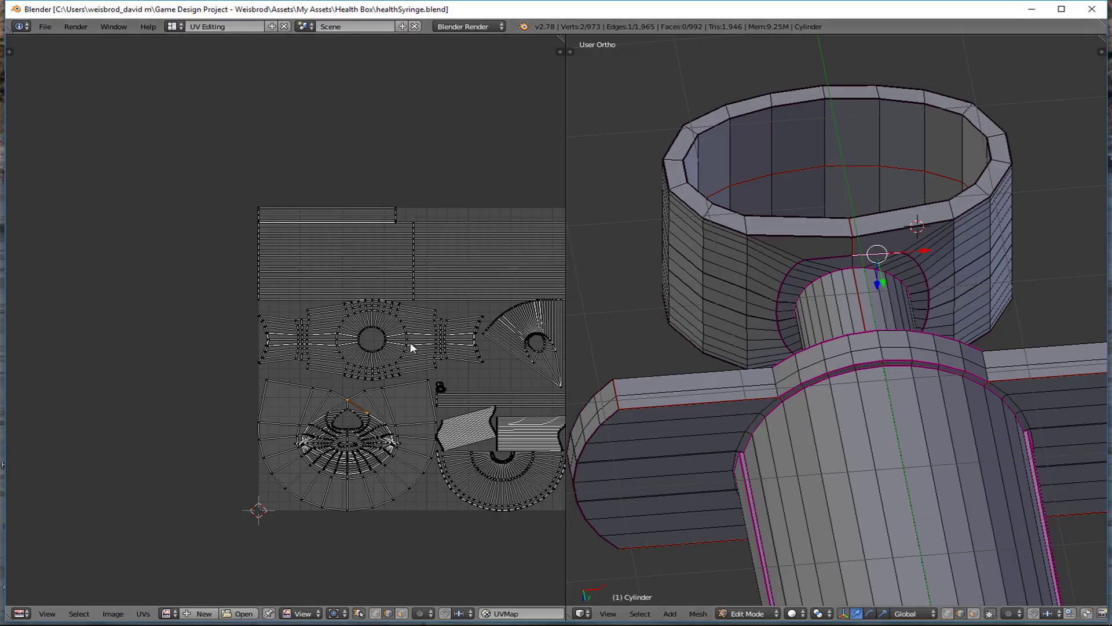
{"action": "scroll", "coordinate": [778, 301], "scroll_direction": "down", "scroll_amount": 5}
{"action": "scroll", "coordinate": [778, 301], "scroll_direction": "up", "scroll_amount": 2}
{"action": "left_click", "coordinate": [1096, 10]}
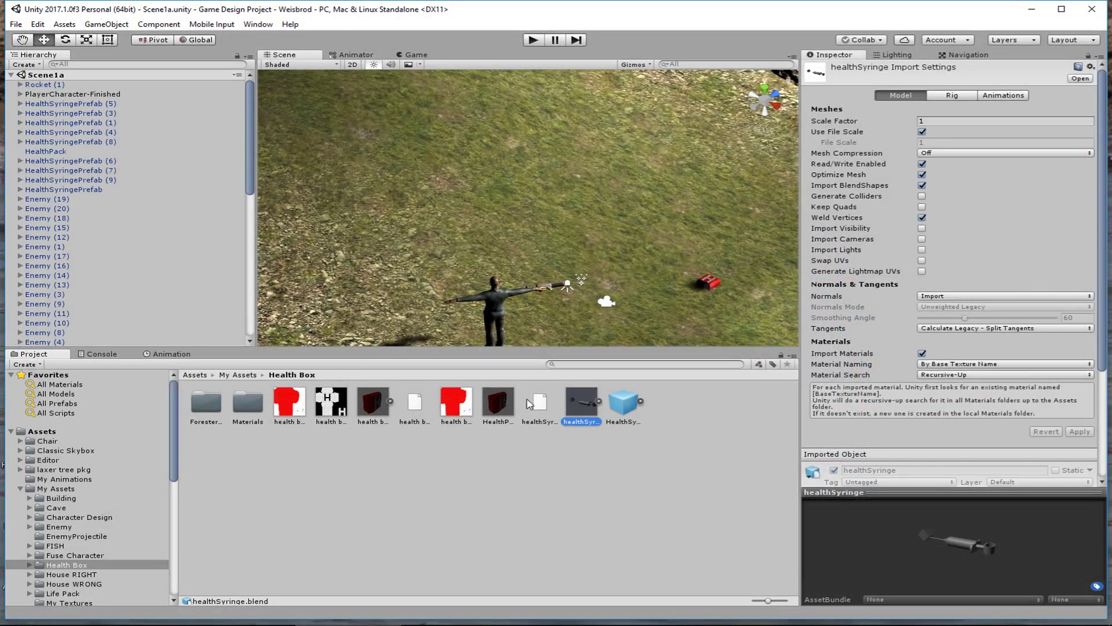
{"action": "left_click", "coordinate": [376, 407]}
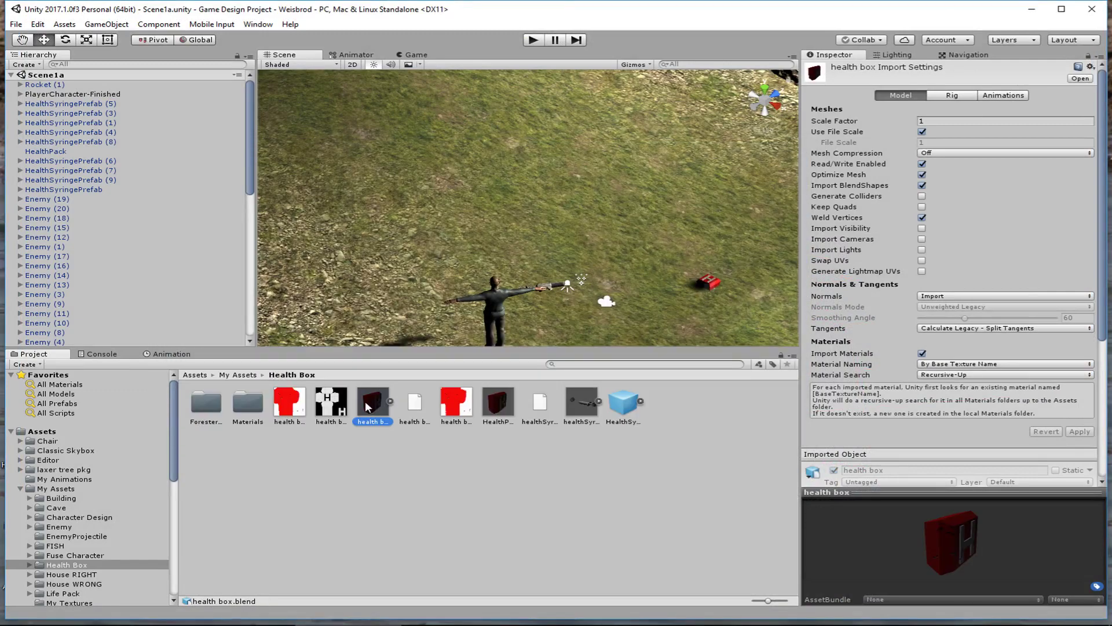
{"action": "double_click", "coordinate": [367, 408]}
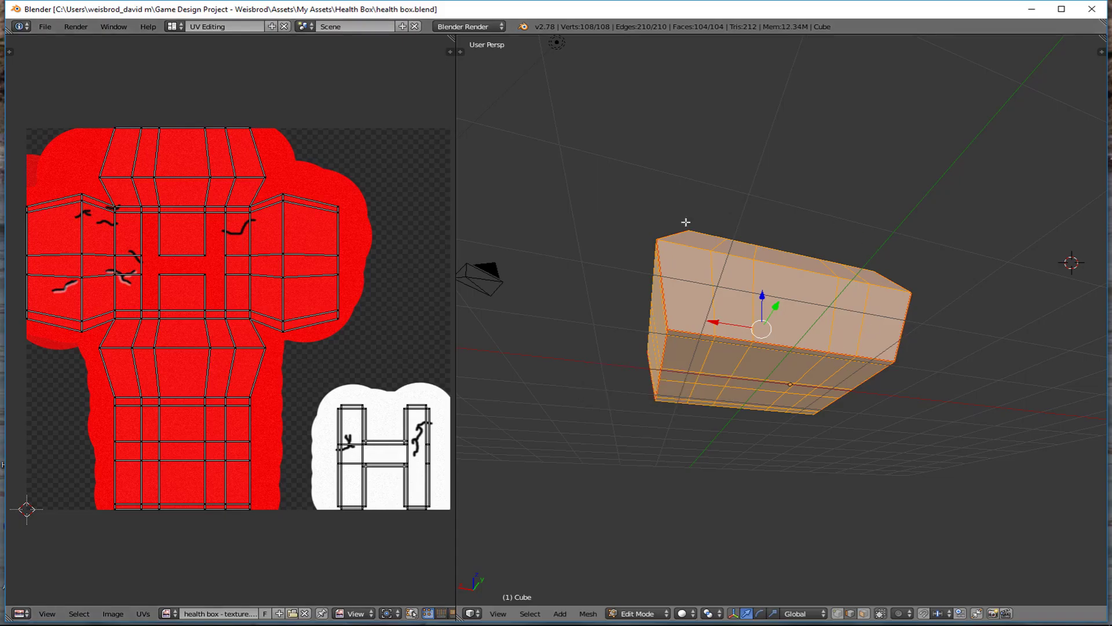
{"action": "mouse_move", "coordinate": [686, 222]}
{"action": "middle_mouse_down"}
{"action": "mouse_move", "coordinate": [718, 278]}
{"action": "mouse_move", "coordinate": [703, 406]}
{"action": "mouse_move", "coordinate": [780, 342]}
{"action": "mouse_move", "coordinate": [770, 405]}
{"action": "mouse_move", "coordinate": [756, 350]}
{"action": "mouse_move", "coordinate": [611, 370]}
{"action": "mouse_move", "coordinate": [701, 383]}
{"action": "middle_mouse_up"}
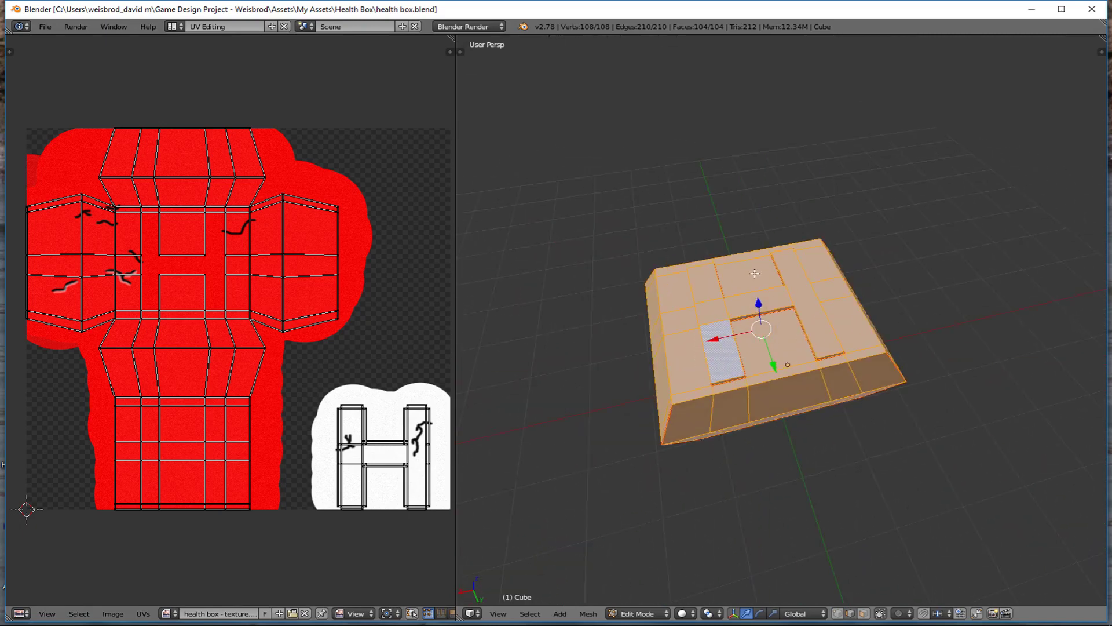
{"action": "left_click", "coordinate": [1092, 9]}
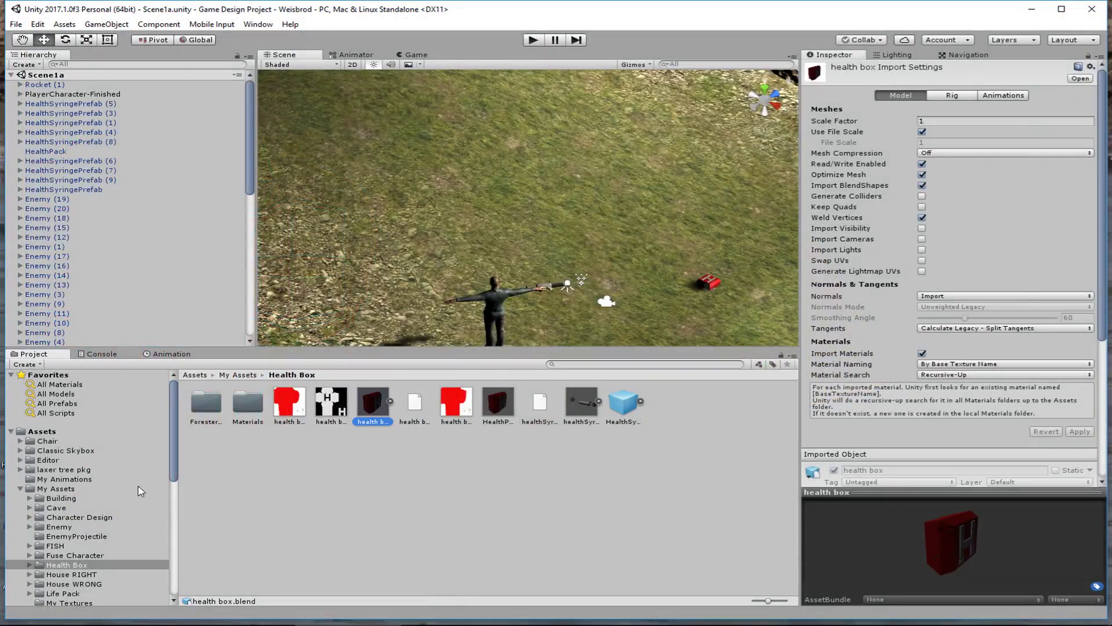
{"action": "left_click", "coordinate": [323, 404]}
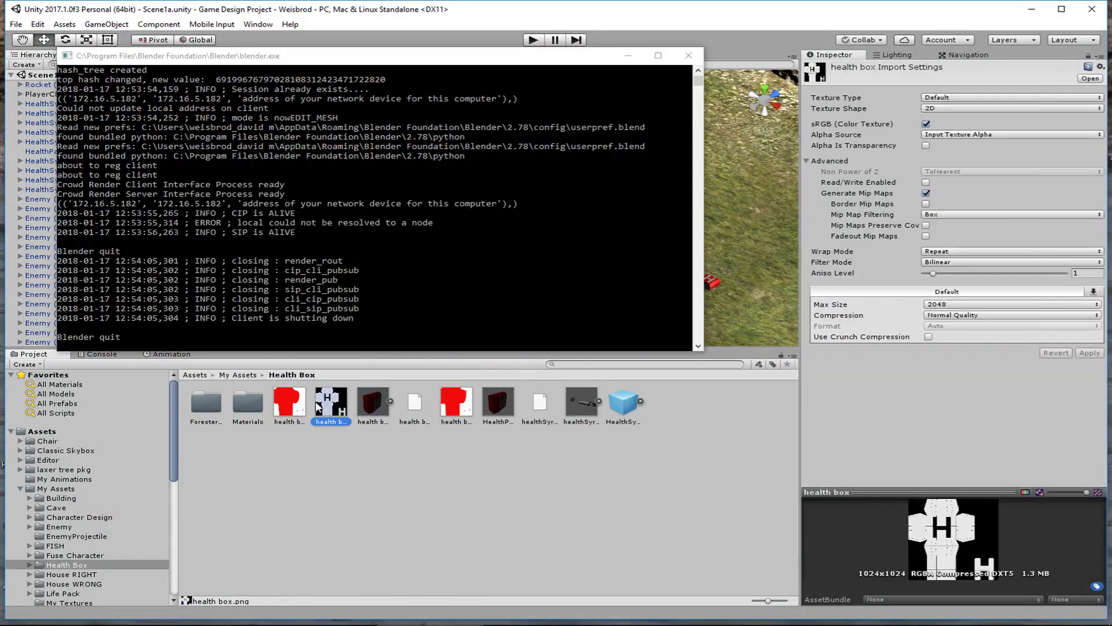
{"action": "left_click", "coordinate": [290, 406]}
{"action": "left_click", "coordinate": [372, 404]}
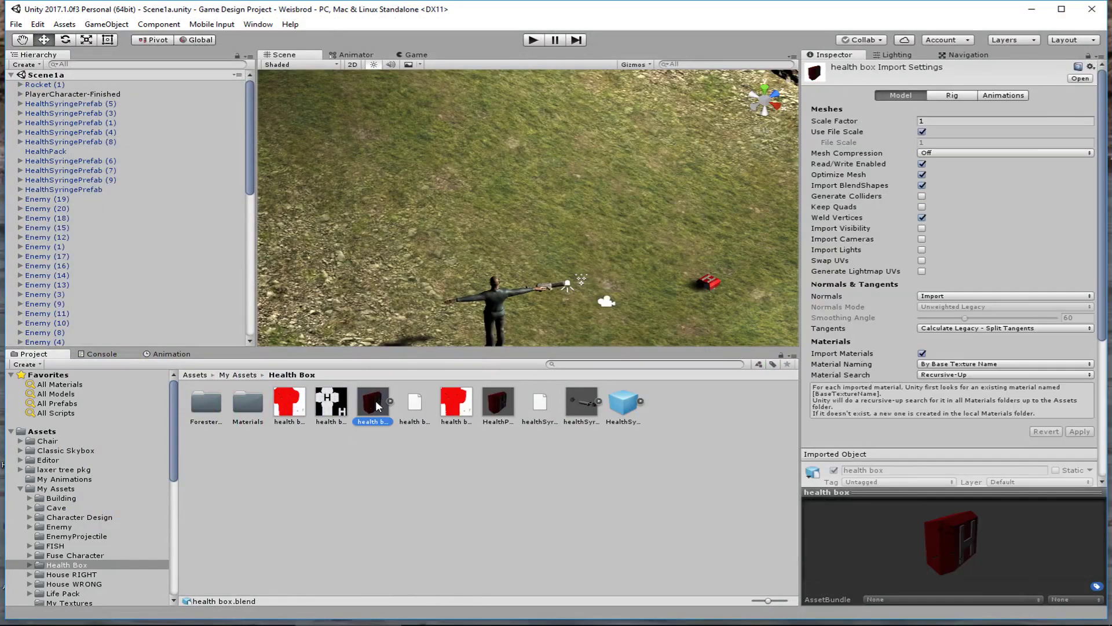
{"action": "right_click", "coordinate": [554, 482]}
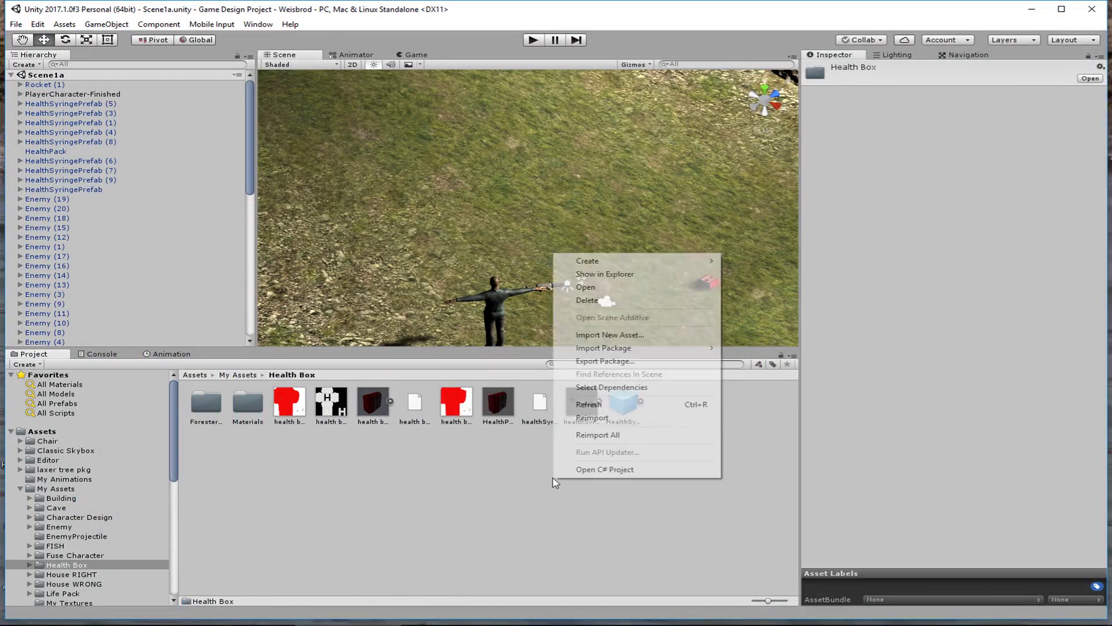
{"action": "left_click", "coordinate": [498, 398]}
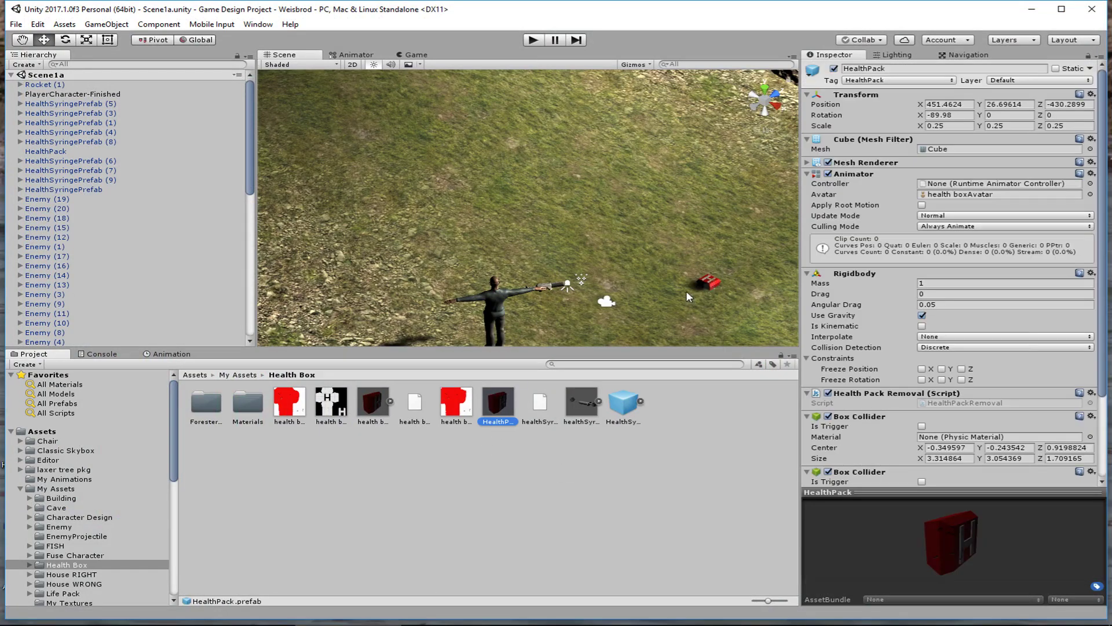
{"action": "right_click", "coordinate": [484, 458]}
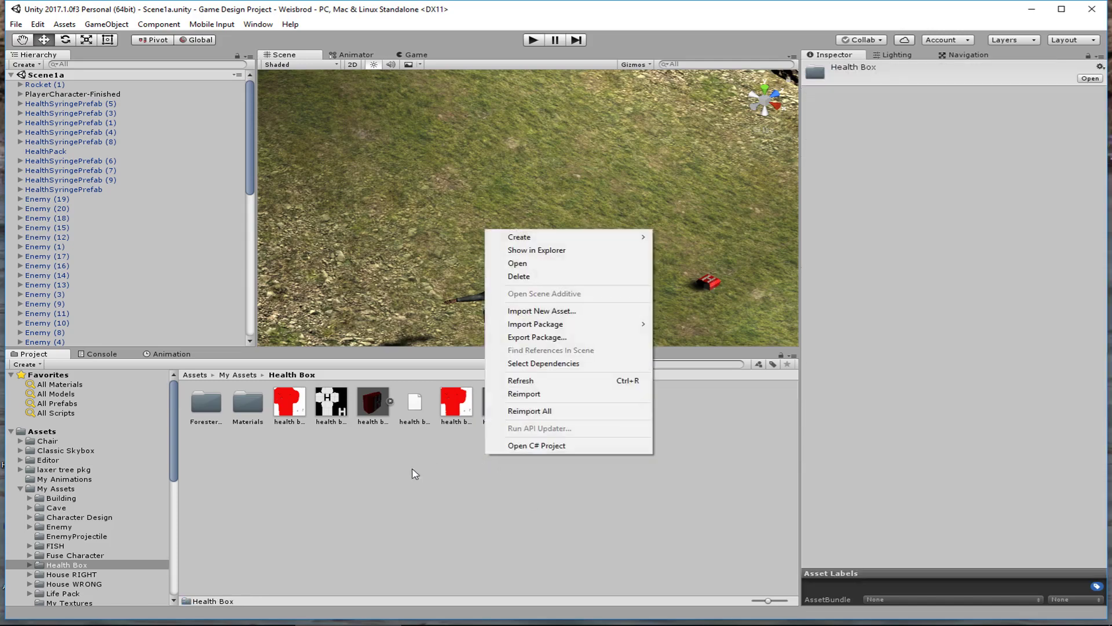
{"action": "left_click", "coordinate": [392, 494]}
{"action": "right_click", "coordinate": [396, 495]}
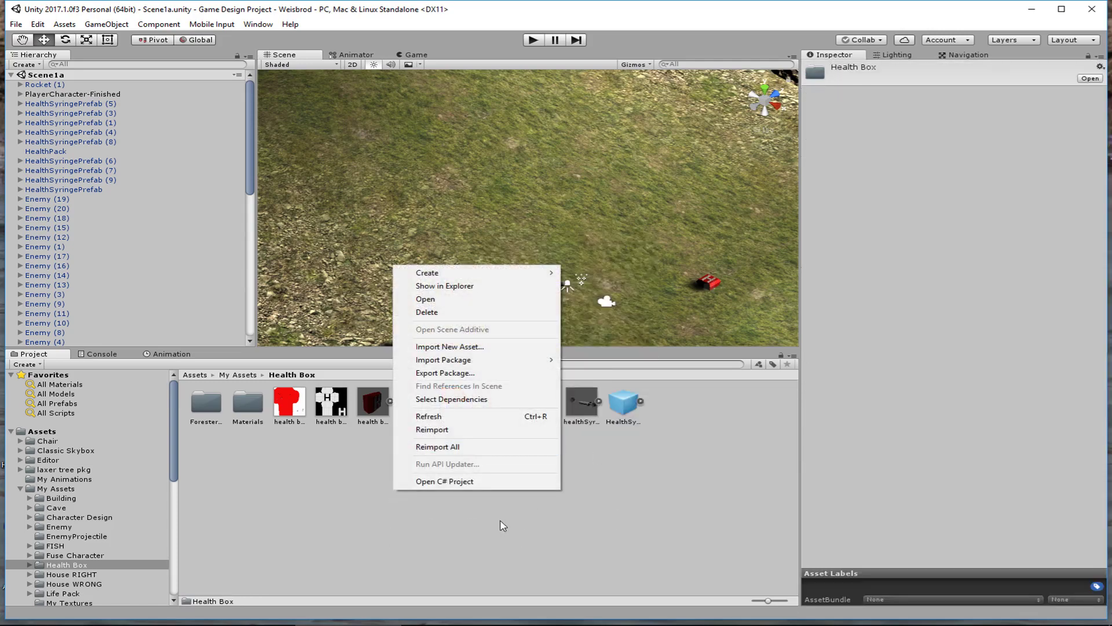
{"action": "left_click", "coordinate": [289, 500]}
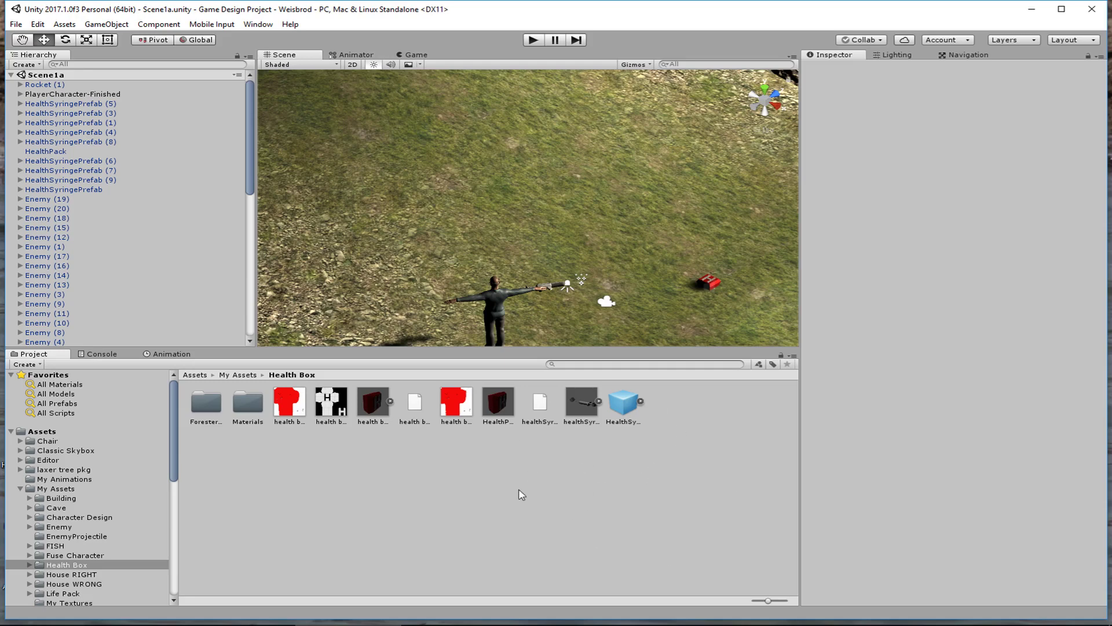
- Create a new empty prefab in the Health Box folder named 'Health Pack 2'
{"action": "right_click", "coordinate": [422, 500]}
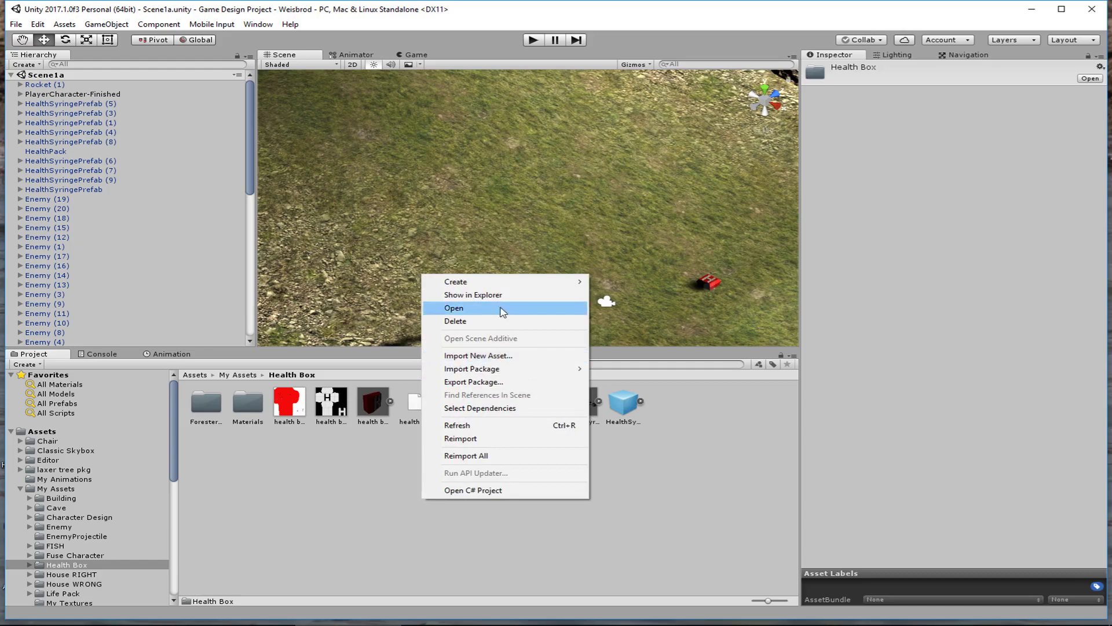
{"action": "mouse_move", "coordinate": [498, 284]}
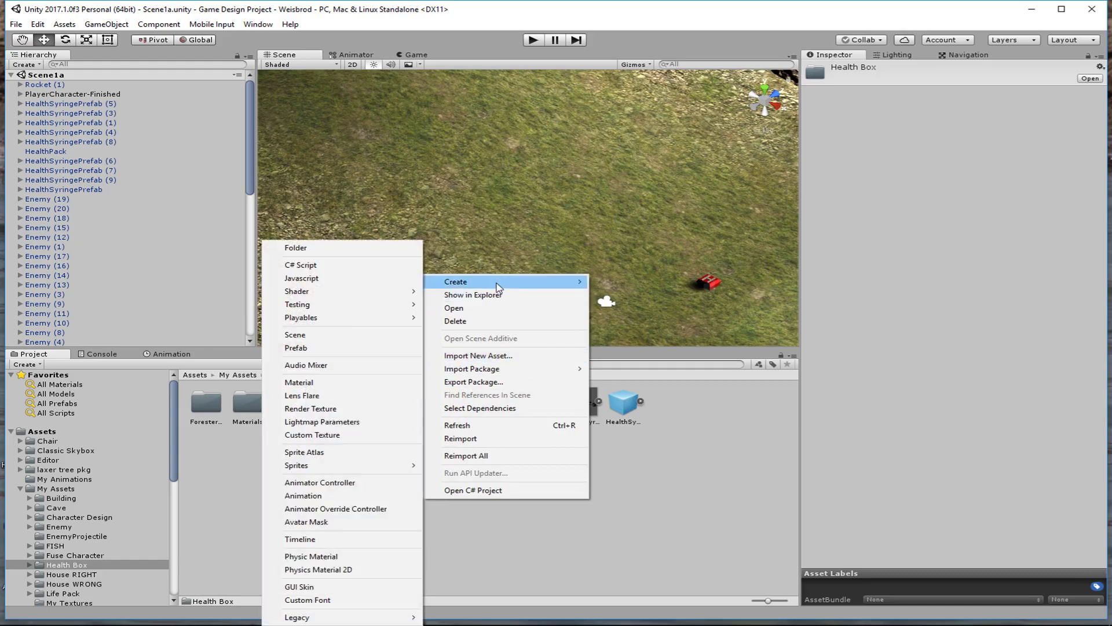
{"action": "left_click", "coordinate": [345, 347]}
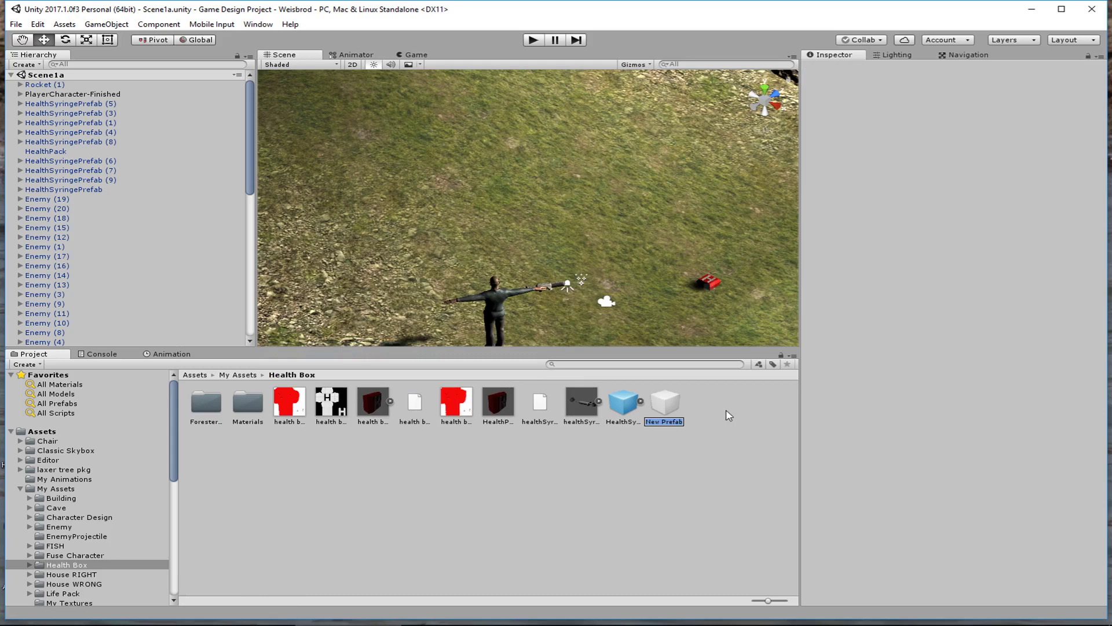
{"action": "type", "text": "Health PAck 2"}
{"action": "key", "text": "BackSpace"}
{"action": "key", "text": "BackSpace"}
{"action": "key", "text": "BackSpace"}
{"action": "key", "text": "BackSpace"}
{"action": "key", "text": "BackSpace"}
{"action": "key", "text": "BackSpace"}
{"action": "type", "text": "Pack 2"}
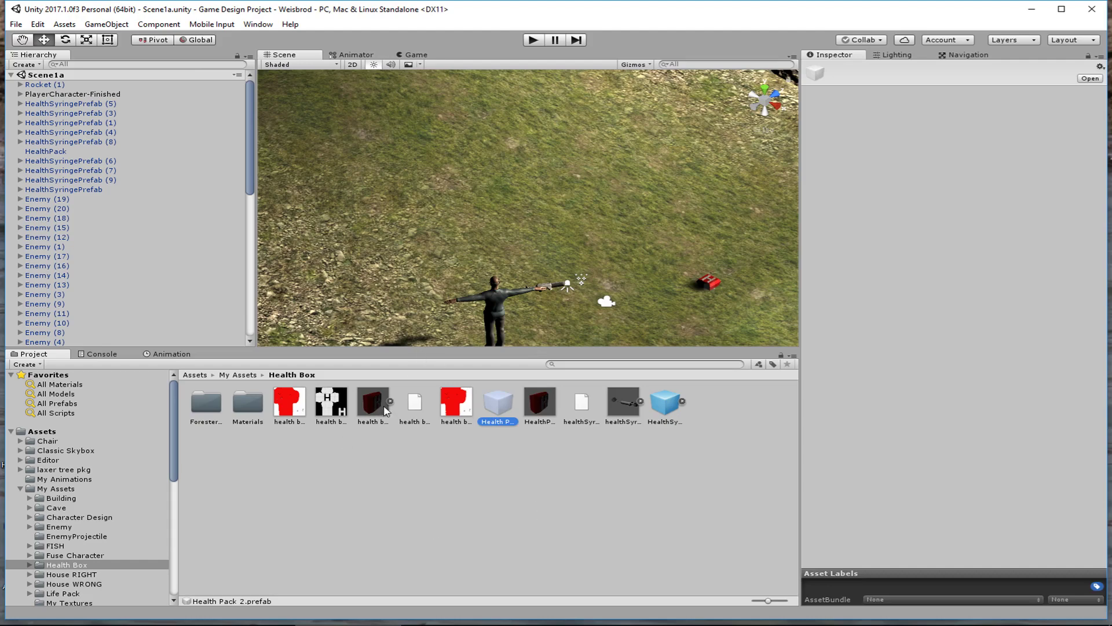
- Drag the health box model into Health Pack 2 and review its mesh, Animator and material components
{"action": "mouse_move", "coordinate": [372, 413]}
{"action": "left_mouse_down"}
{"action": "mouse_move", "coordinate": [419, 446]}
{"action": "mouse_move", "coordinate": [497, 426]}
{"action": "mouse_move", "coordinate": [500, 408]}
{"action": "left_mouse_up"}
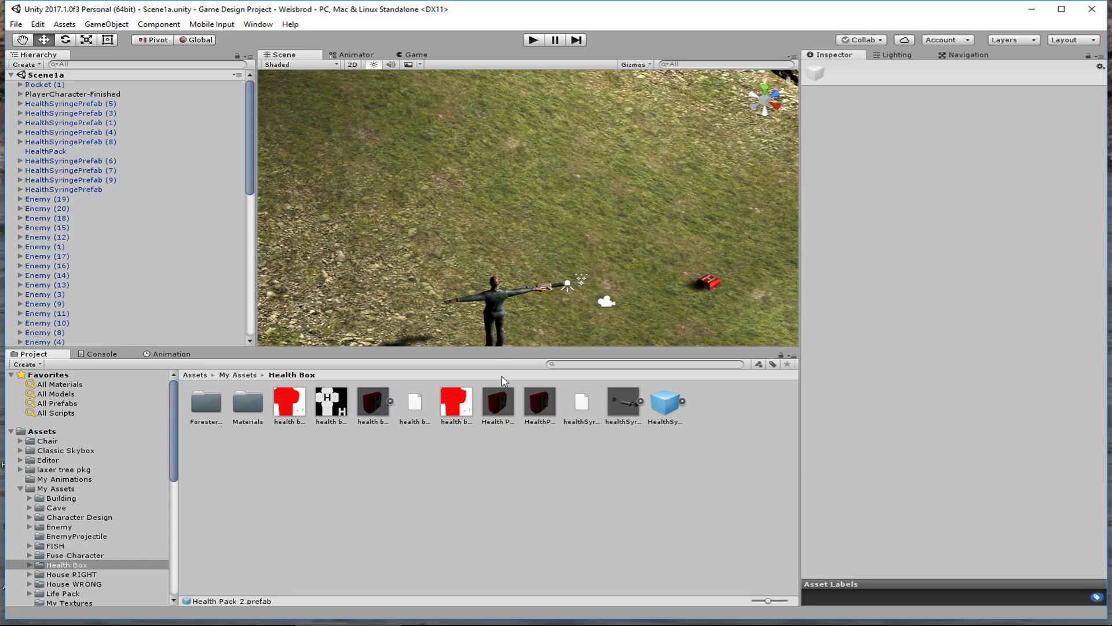
{"action": "left_click", "coordinate": [507, 399]}
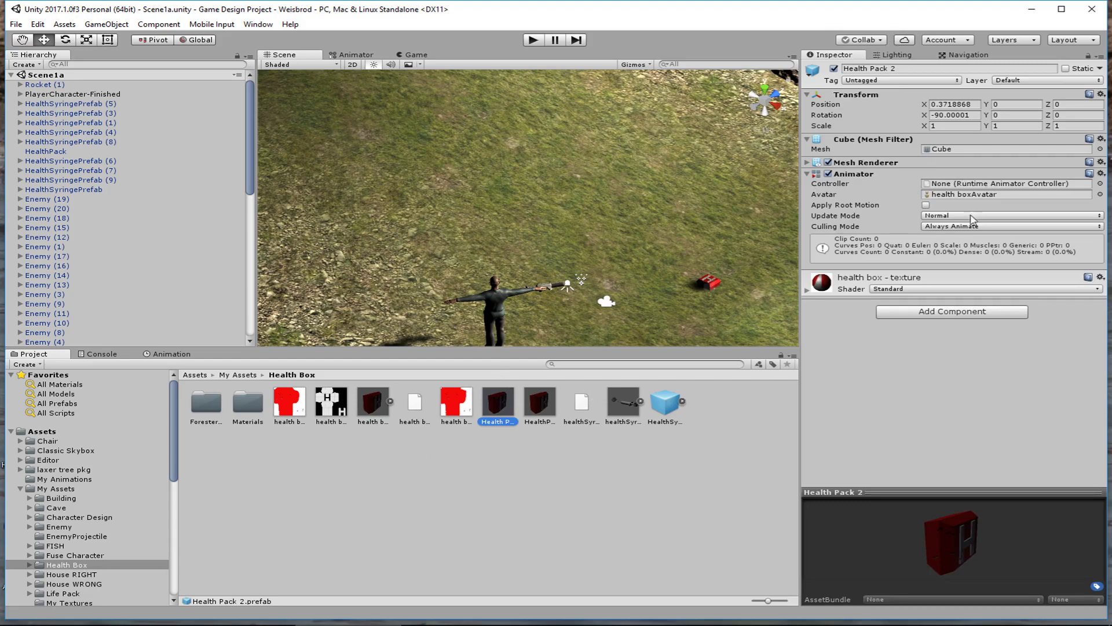
{"action": "left_click", "coordinate": [807, 163]}
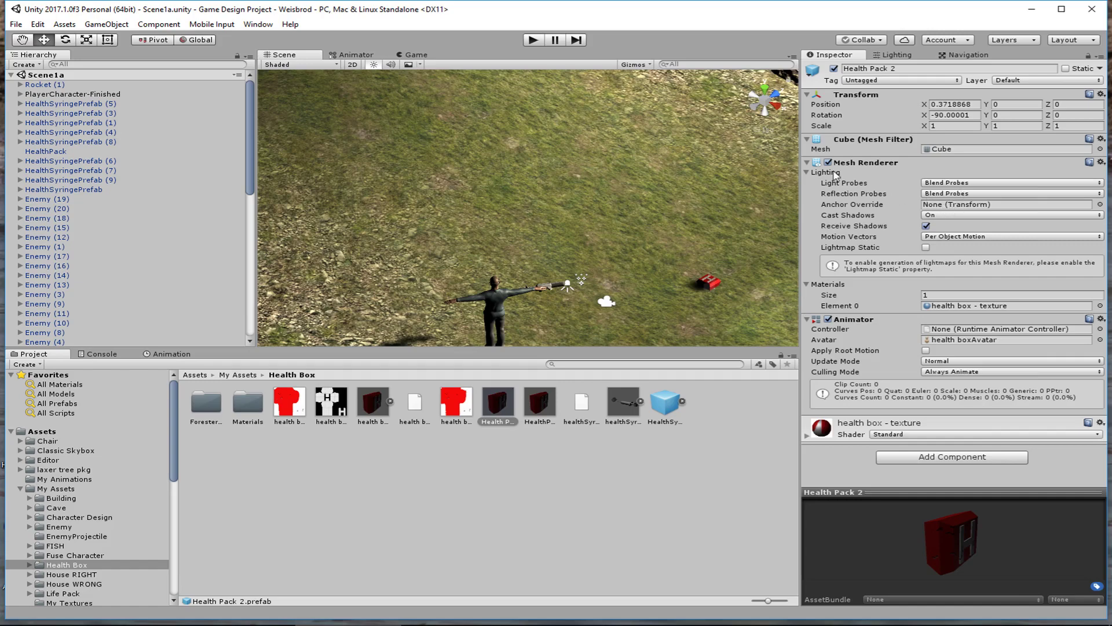
{"action": "left_click", "coordinate": [808, 163]}
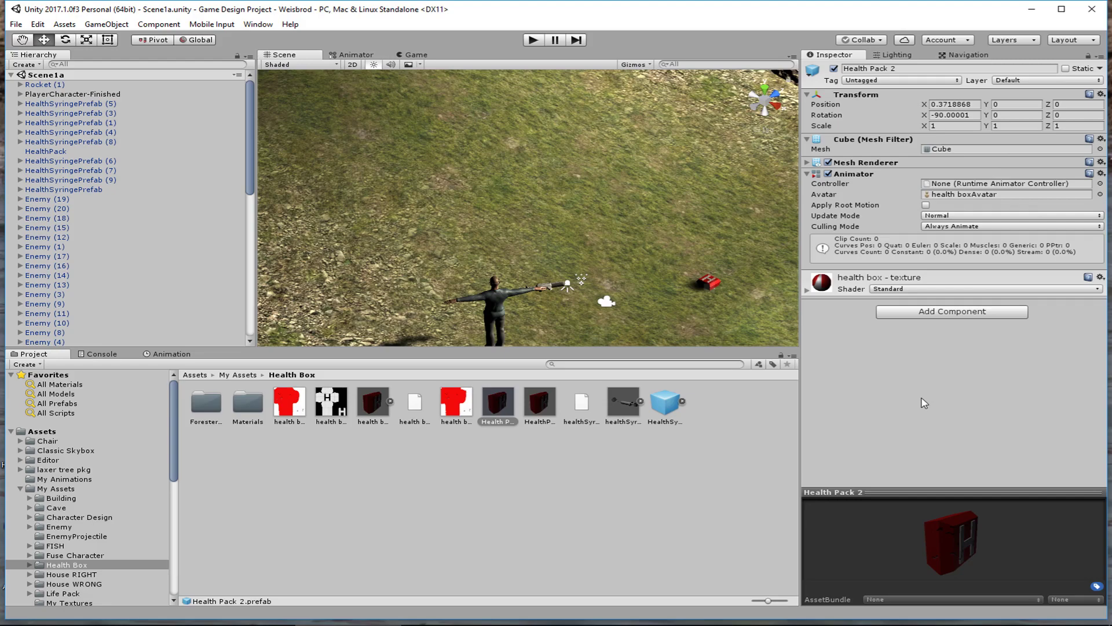
- Place a Health Pack 2 instance near the player and scale it to 0.5 on X, Y and Z
{"action": "mouse_move", "coordinate": [502, 405]}
{"action": "left_mouse_down"}
{"action": "mouse_move", "coordinate": [559, 298]}
{"action": "mouse_move", "coordinate": [551, 197]}
{"action": "mouse_move", "coordinate": [472, 202]}
{"action": "mouse_move", "coordinate": [446, 226]}
{"action": "left_mouse_up"}
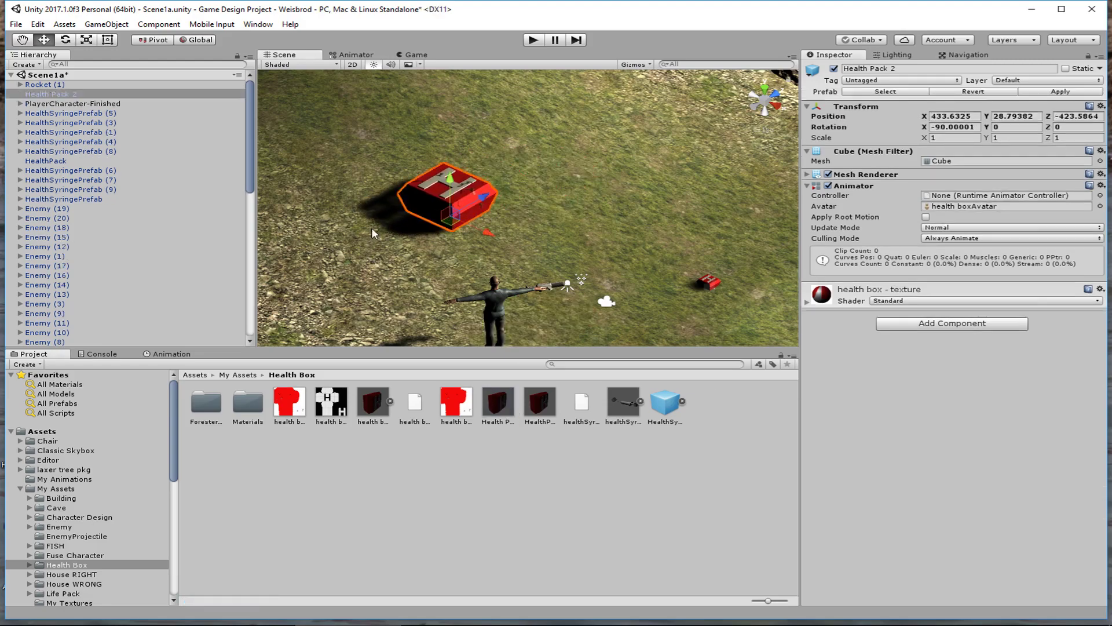
{"action": "right_click_drag", "start_coordinate": [380, 224], "coordinate": [464, 218]}
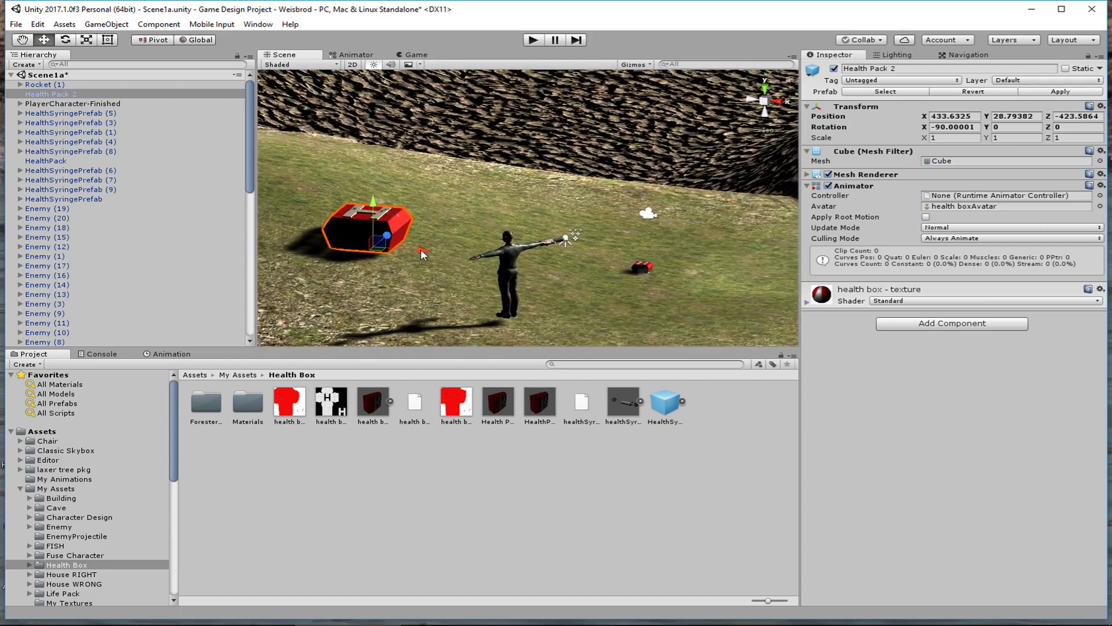
{"action": "left_click", "coordinate": [931, 138]}
{"action": "type", "text": "0.5"}
{"action": "key", "text": "Tab"}
{"action": "type", "text": "0.5"}
{"action": "key", "text": "Tab"}
{"action": "type", "text": ".5"}
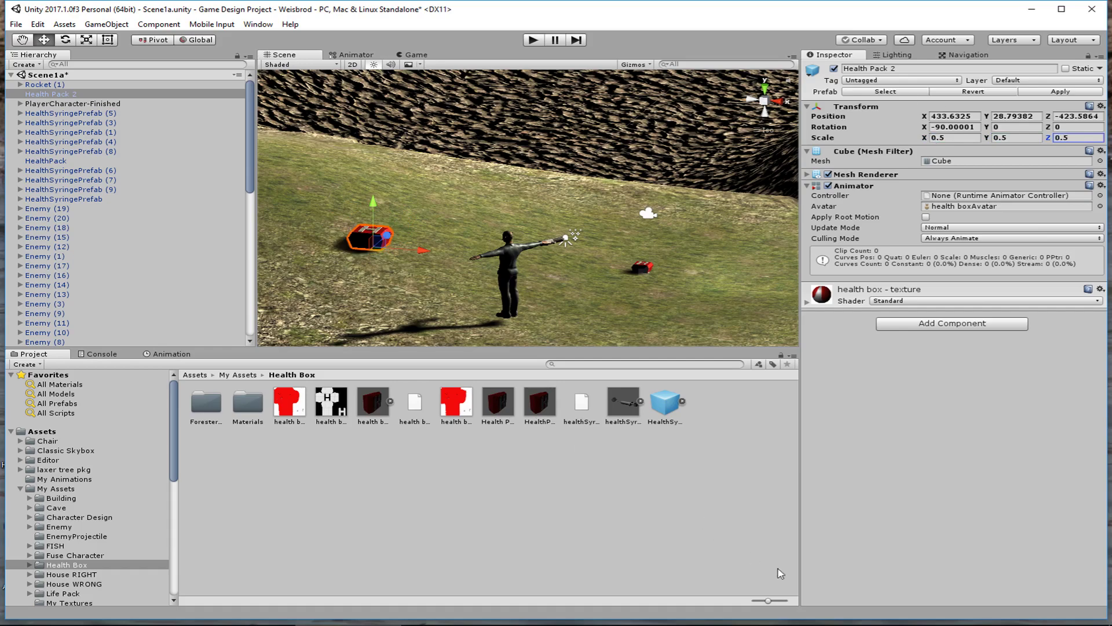
{"action": "left_click_drag", "start_coordinate": [769, 601], "coordinate": [674, 602]}
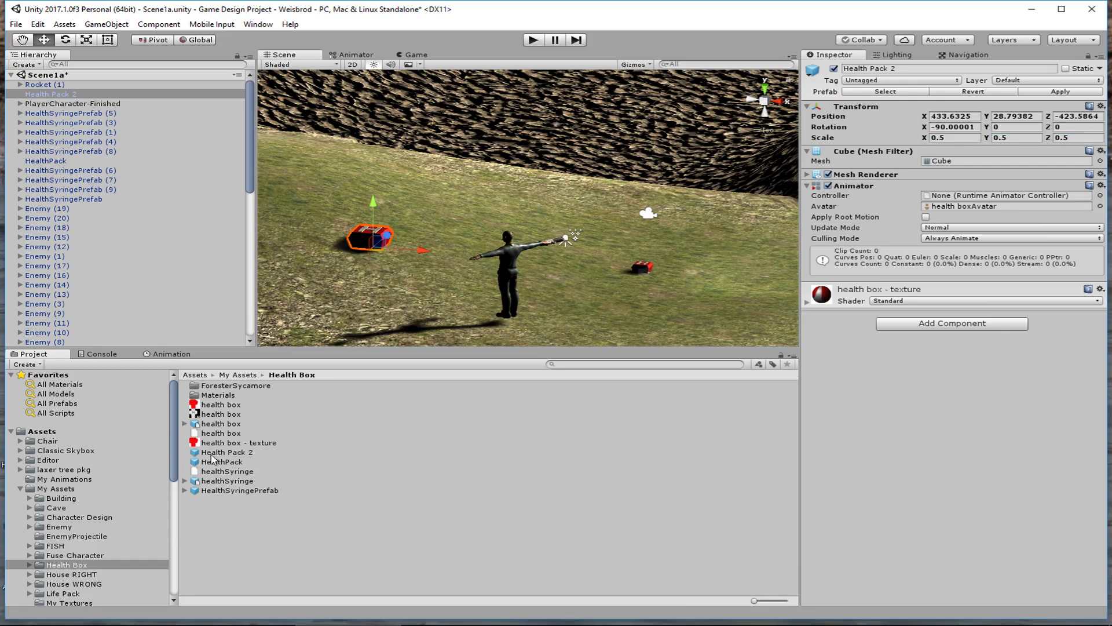
- Drop an extra Health Pack 2 copy into the scene, frame it, delete it, and select the prefab asset
{"action": "mouse_move", "coordinate": [200, 453]}
{"action": "left_mouse_down"}
{"action": "mouse_move", "coordinate": [339, 359]}
{"action": "mouse_move", "coordinate": [404, 291]}
{"action": "mouse_move", "coordinate": [386, 304]}
{"action": "left_mouse_up"}
{"action": "key", "text": "f"}
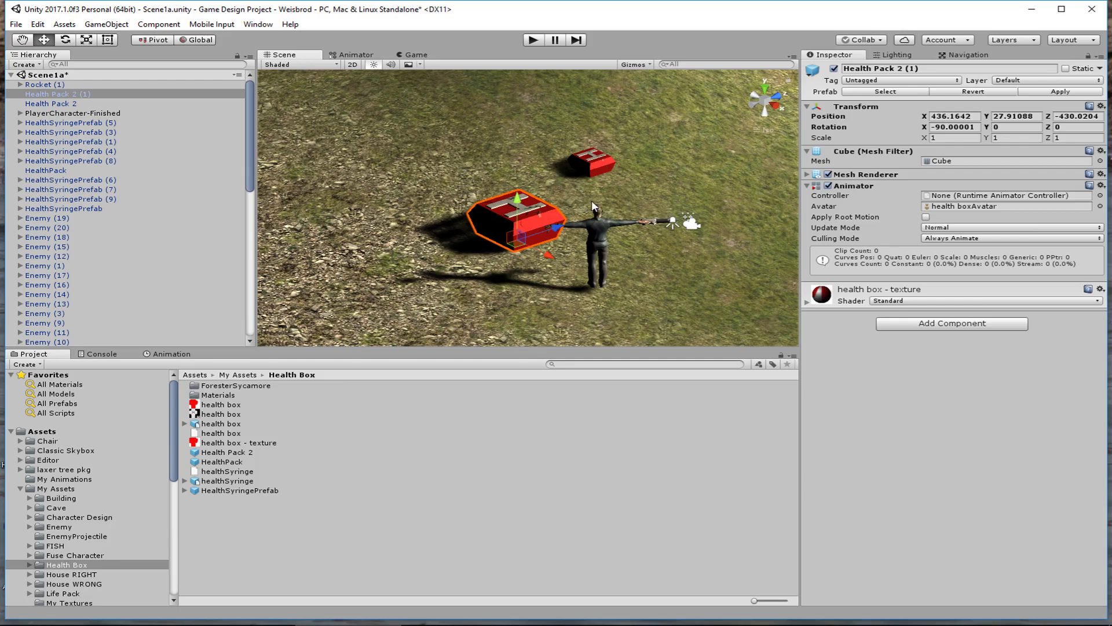
{"action": "key", "text": "Delete"}
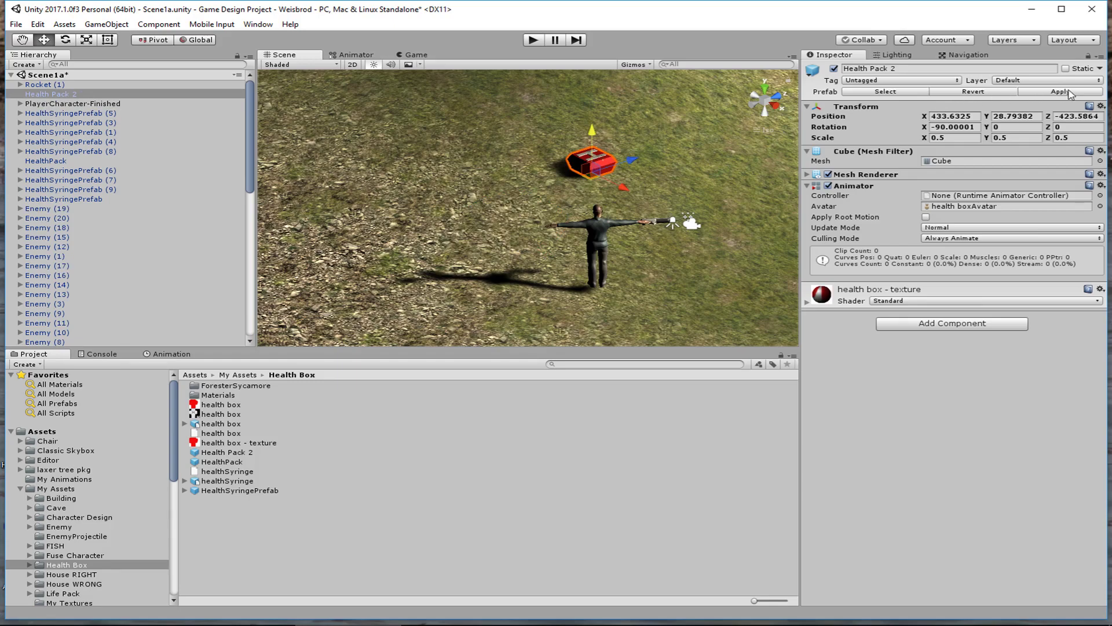
{"action": "left_click", "coordinate": [197, 455]}
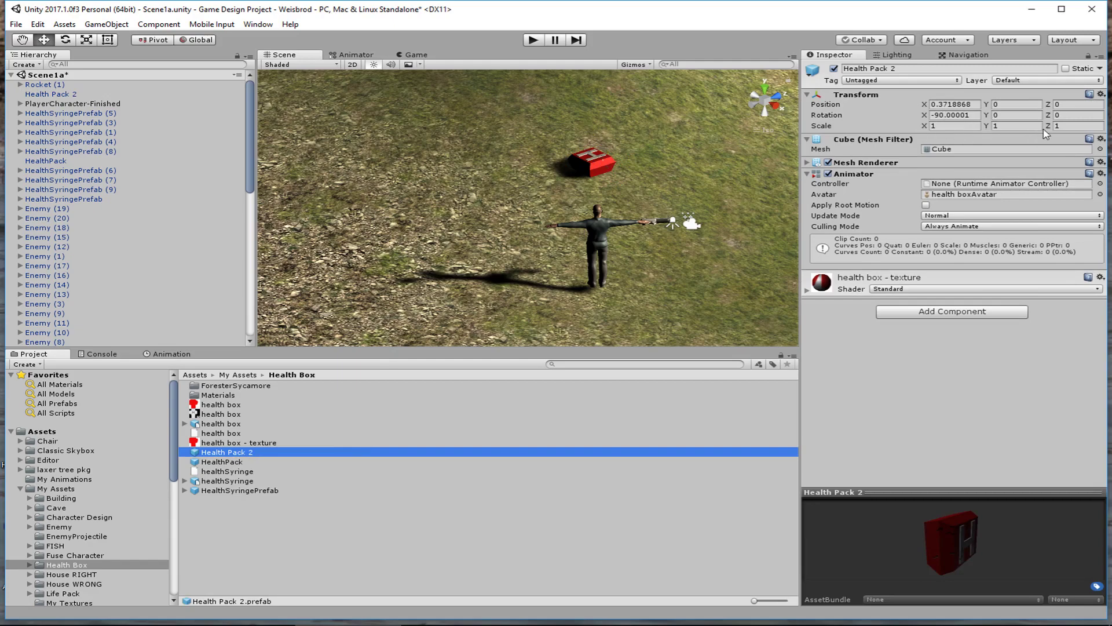
- Apply the red health box's 0.5 scale to the Health Pack 2 prefab
{"action": "left_click", "coordinate": [587, 169]}
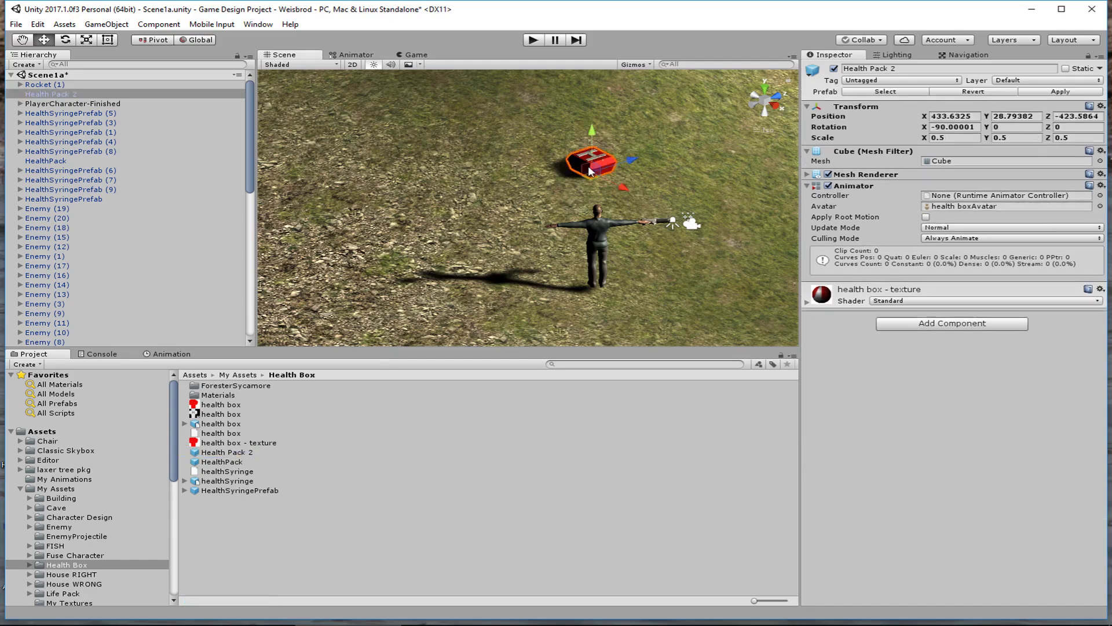
{"action": "left_click", "coordinate": [1061, 92]}
{"action": "left_click", "coordinate": [238, 455]}
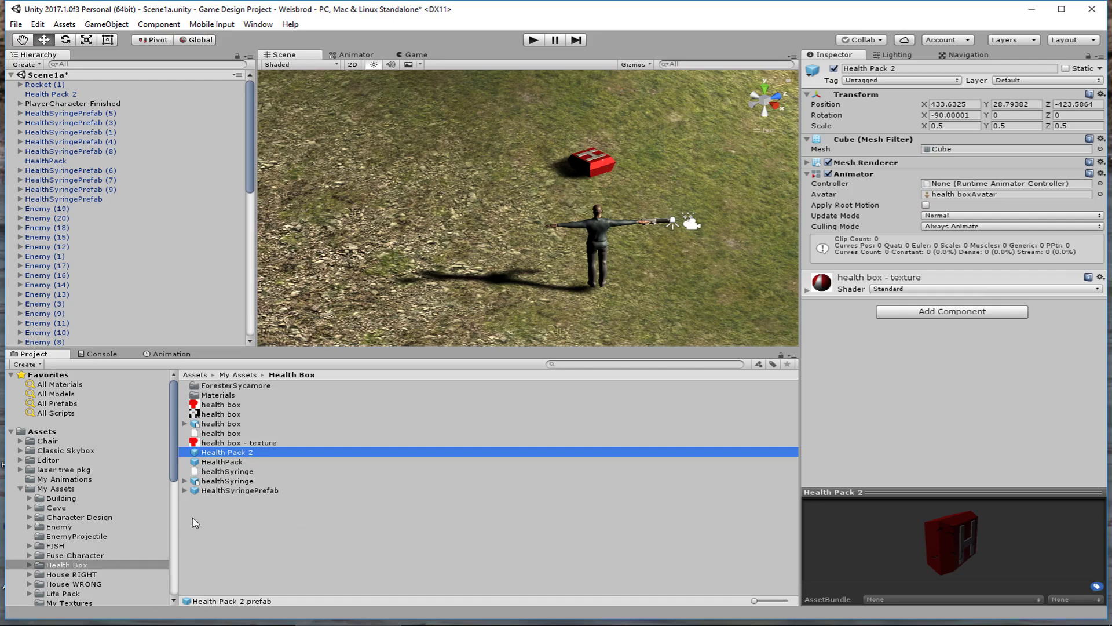
- Add a second Health Pack 2, scale it to 1.5 on all axes, and apply to the prefab
{"action": "left_click_drag", "start_coordinate": [194, 455], "coordinate": [412, 168]}
{"action": "left_click", "coordinate": [951, 138]}
{"action": "type", "text": "1.5"}
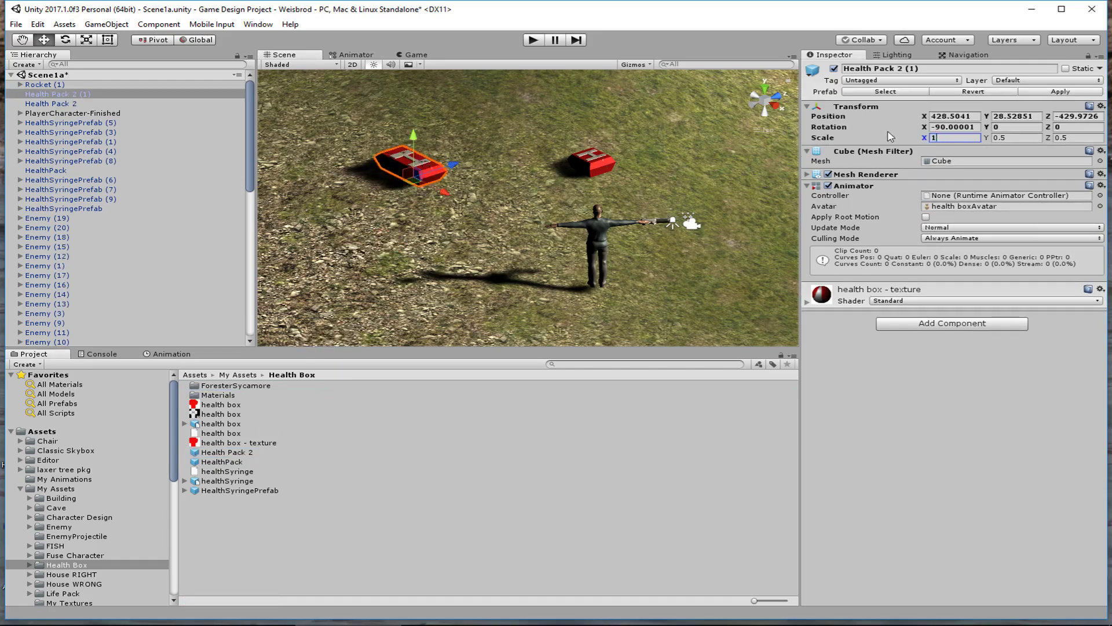
{"action": "key", "text": "Tab"}
{"action": "type", "text": "1.5"}
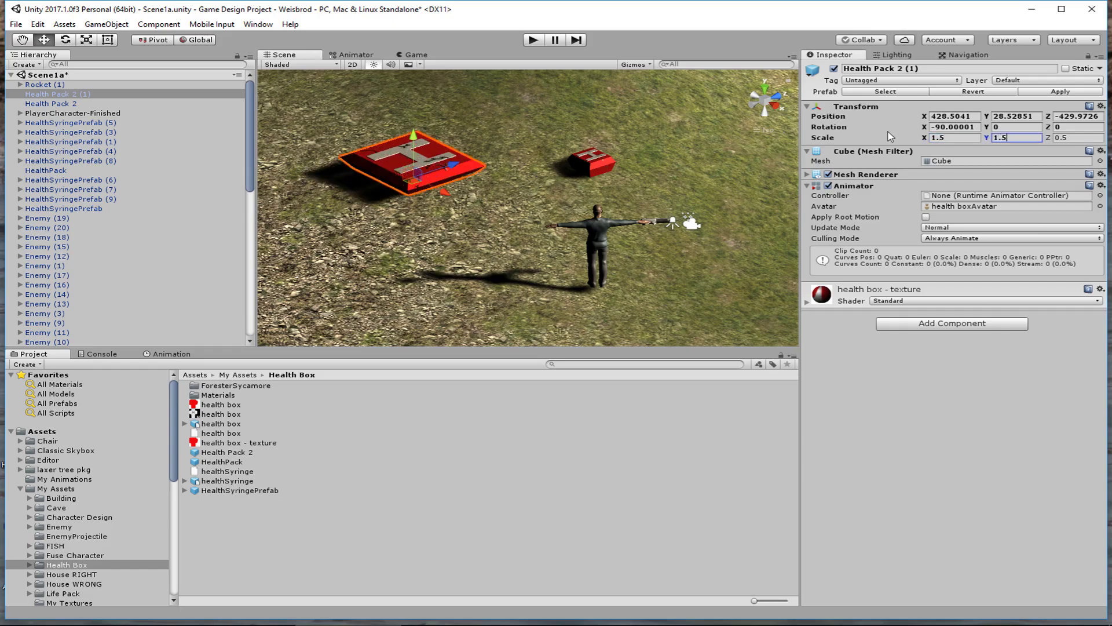
{"action": "key", "text": "Tab"}
{"action": "type", "text": ".1.5"}
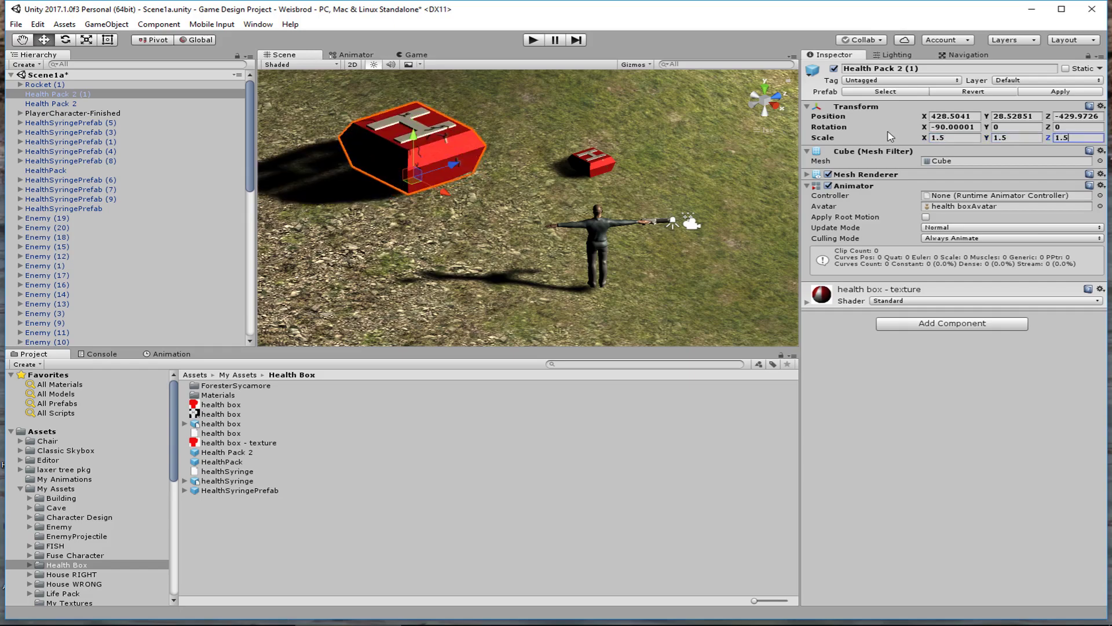
{"action": "key", "text": "Return"}
{"action": "left_click", "coordinate": [1062, 93]}
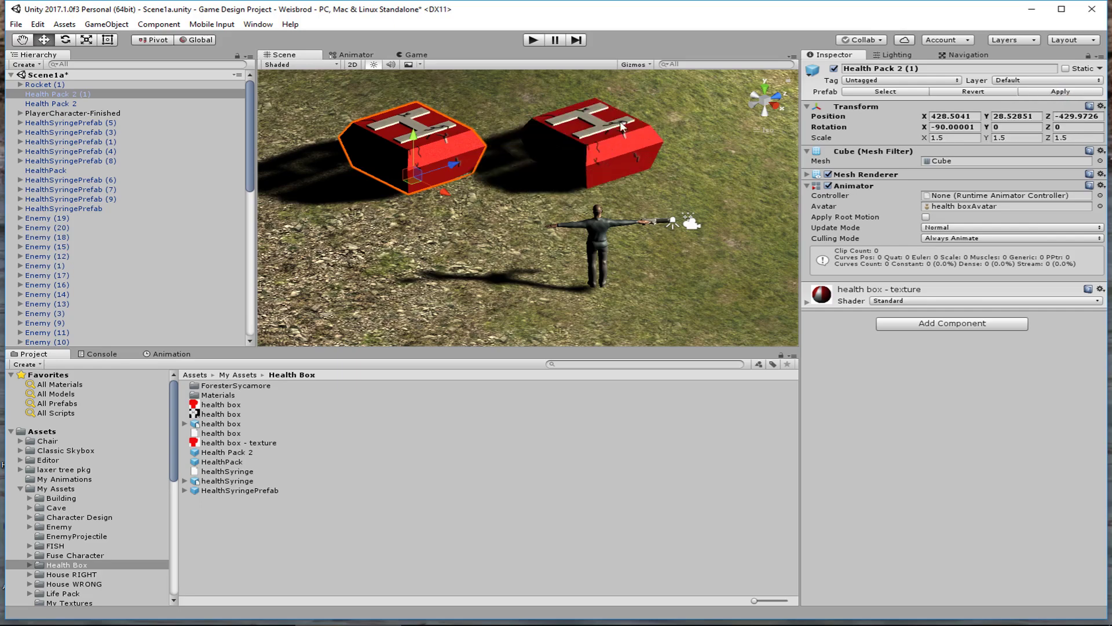
{"action": "left_click", "coordinate": [212, 453]}
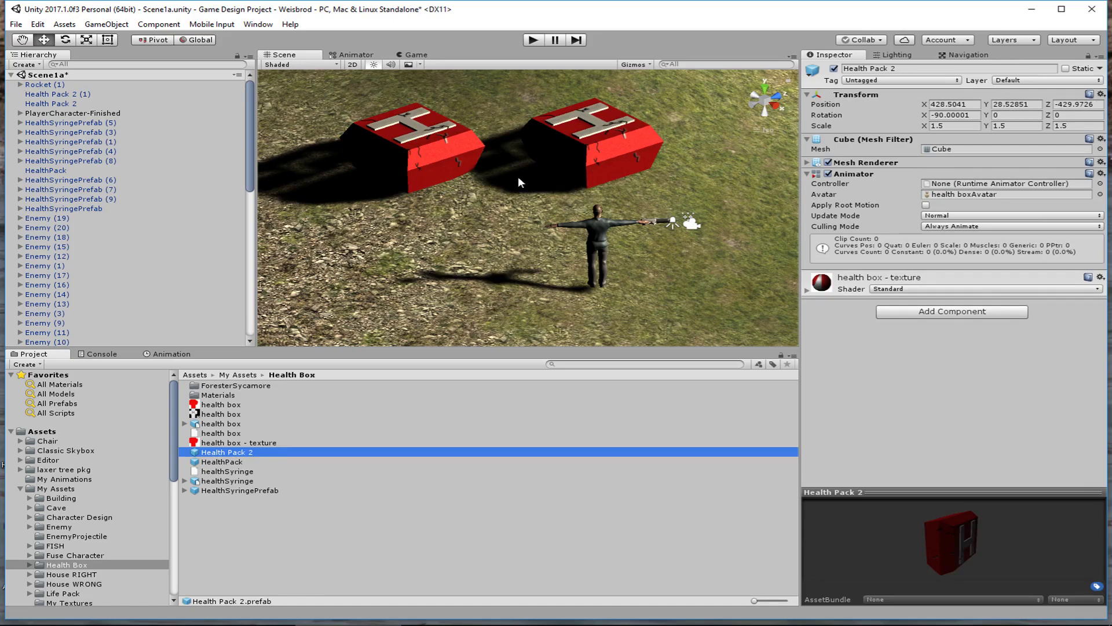
- Scale the right-hand health box to 0.5, then undo back to 1.5
{"action": "left_click", "coordinate": [583, 153]}
{"action": "left_click", "coordinate": [953, 138]}
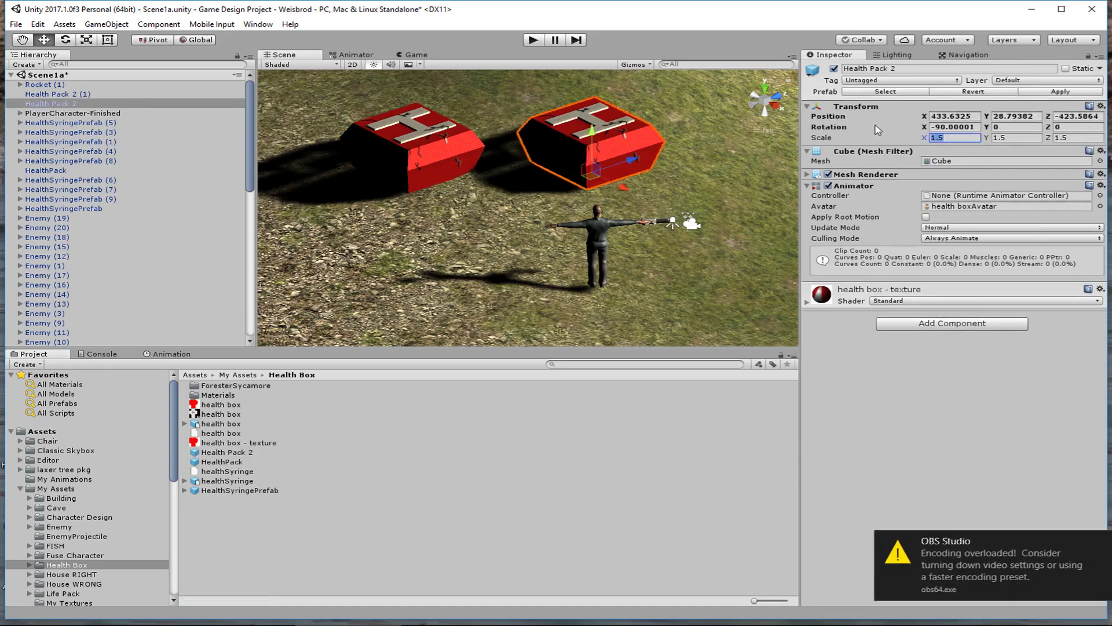
{"action": "type", "text": ".5"}
{"action": "key", "text": "Tab"}
{"action": "type", "text": ".5"}
{"action": "key", "text": "Tab"}
{"action": "type", "text": ".5"}
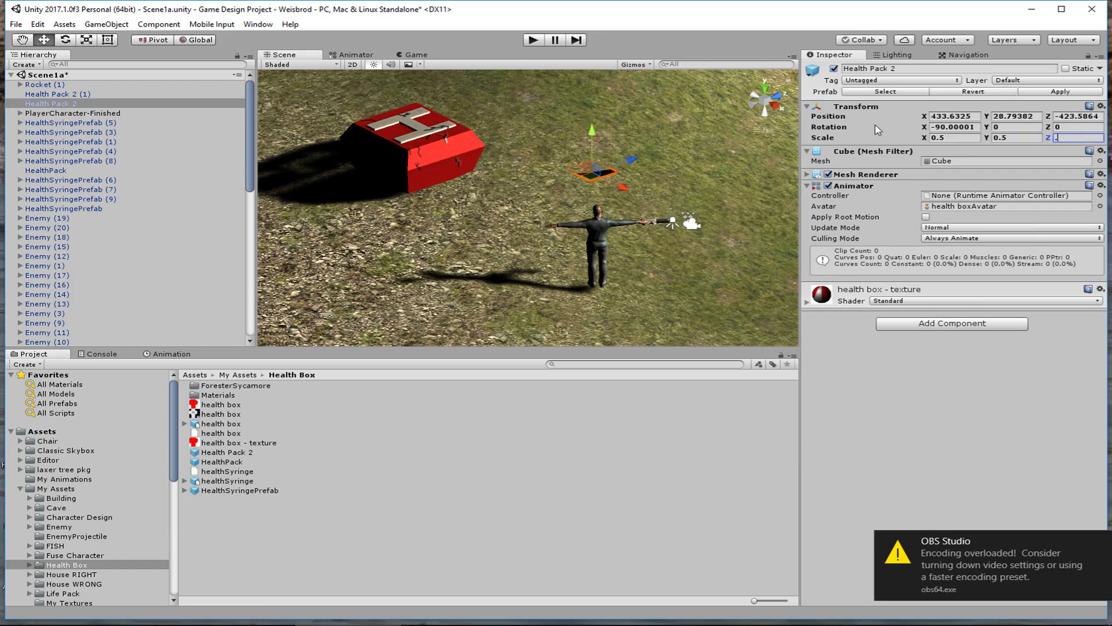
{"action": "key", "text": "Return"}
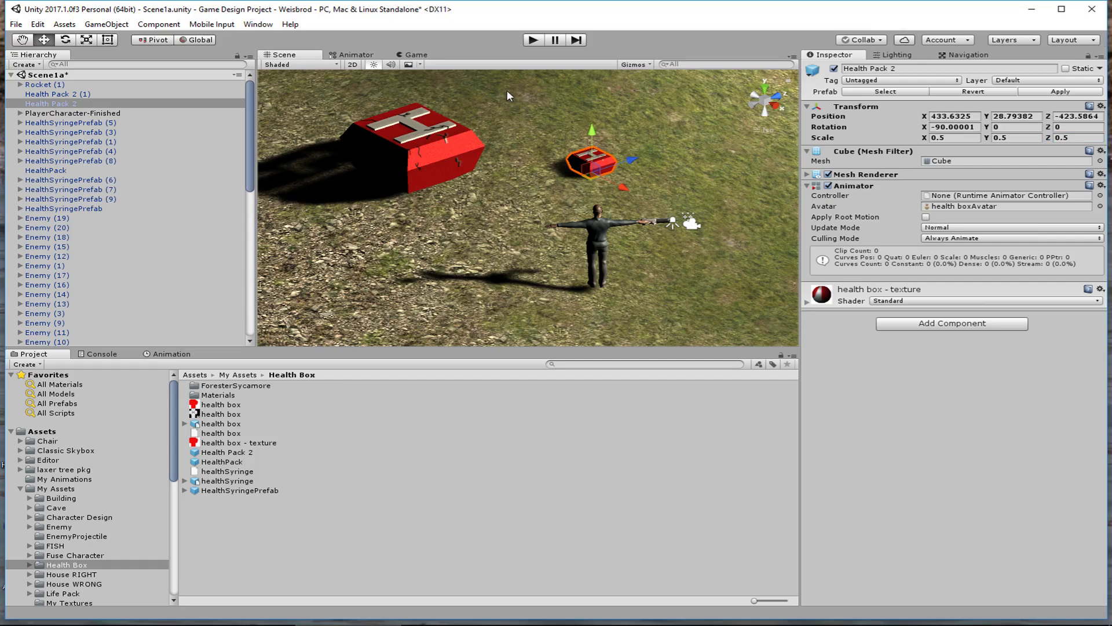
{"action": "key", "text": "ctrl+z"}
{"action": "key", "text": "ctrl+z"}
{"action": "key", "text": "ctrl+z"}
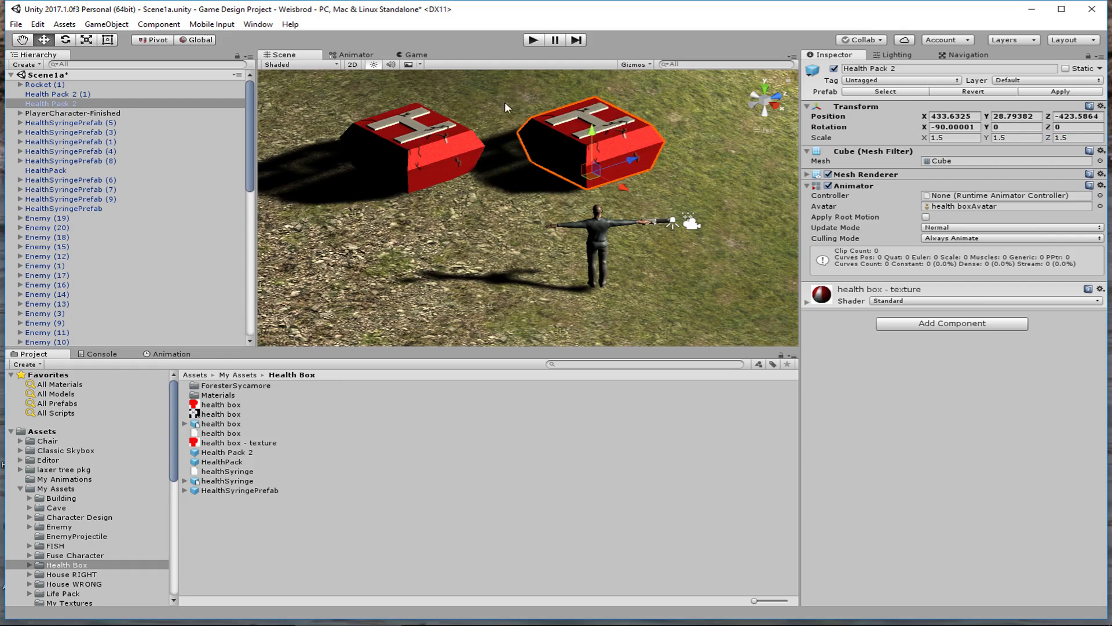
- Set the Health Pack 2 prefab's scale to 0.5 on X, Y and Z
{"action": "left_click", "coordinate": [215, 452]}
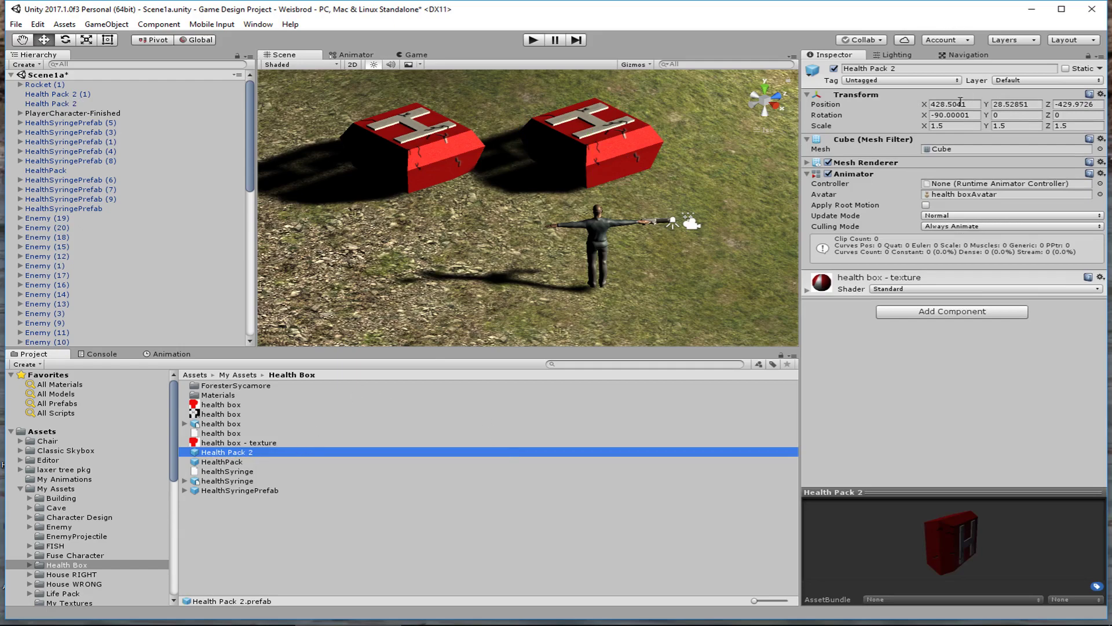
{"action": "left_click", "coordinate": [955, 125]}
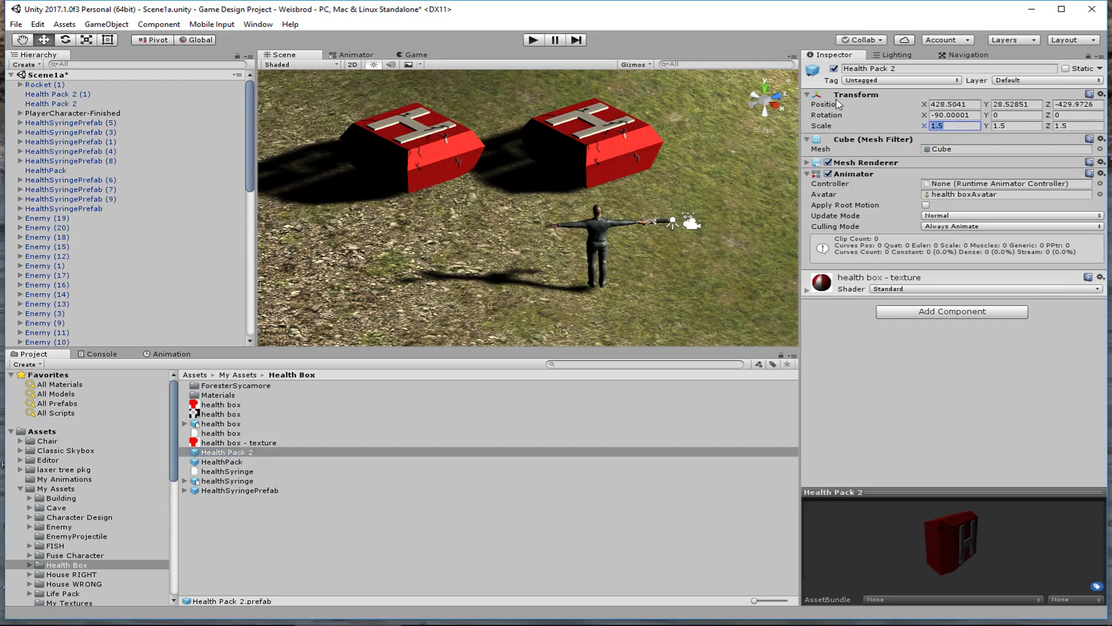
{"action": "type", "text": ".5"}
{"action": "key", "text": "Tab"}
{"action": "type", "text": ".5"}
{"action": "key", "text": "Tab"}
{"action": "type", "text": ".5"}
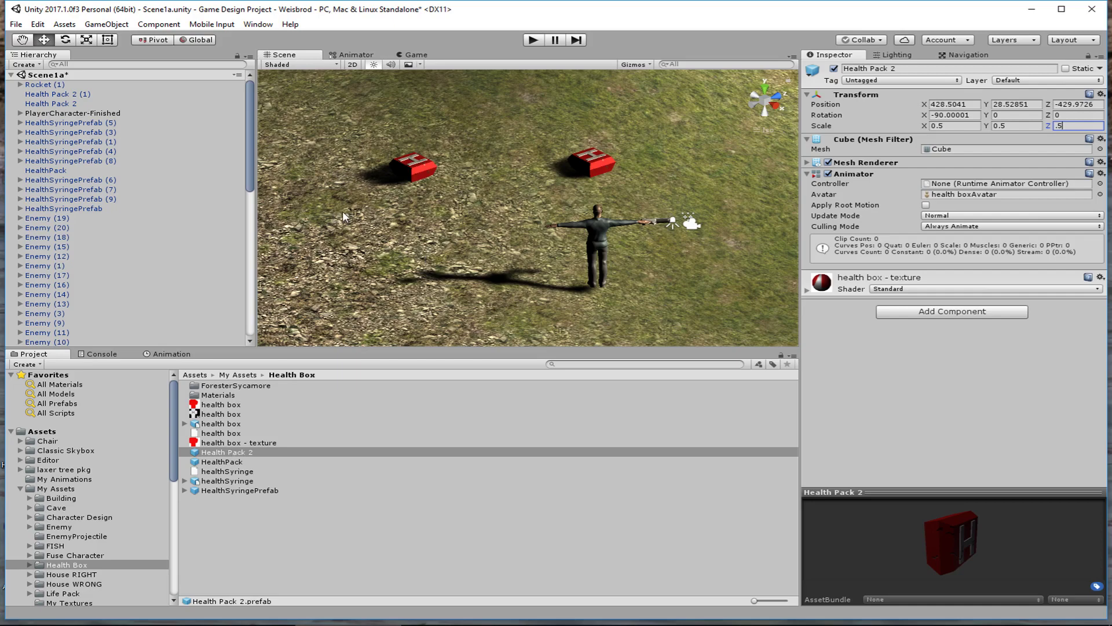
{"action": "left_click", "coordinate": [432, 169]}
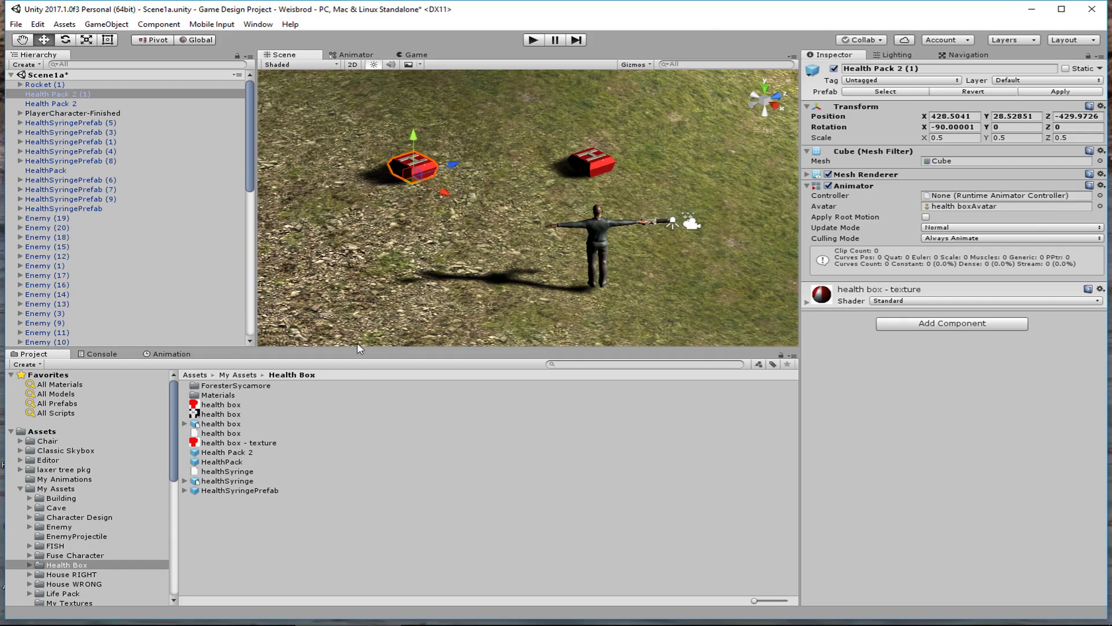
- Raise both health boxes above the ground, nudge Health Pack 2 along Z, and enter play mode
{"action": "left_click_drag", "start_coordinate": [414, 137], "coordinate": [414, 110]}
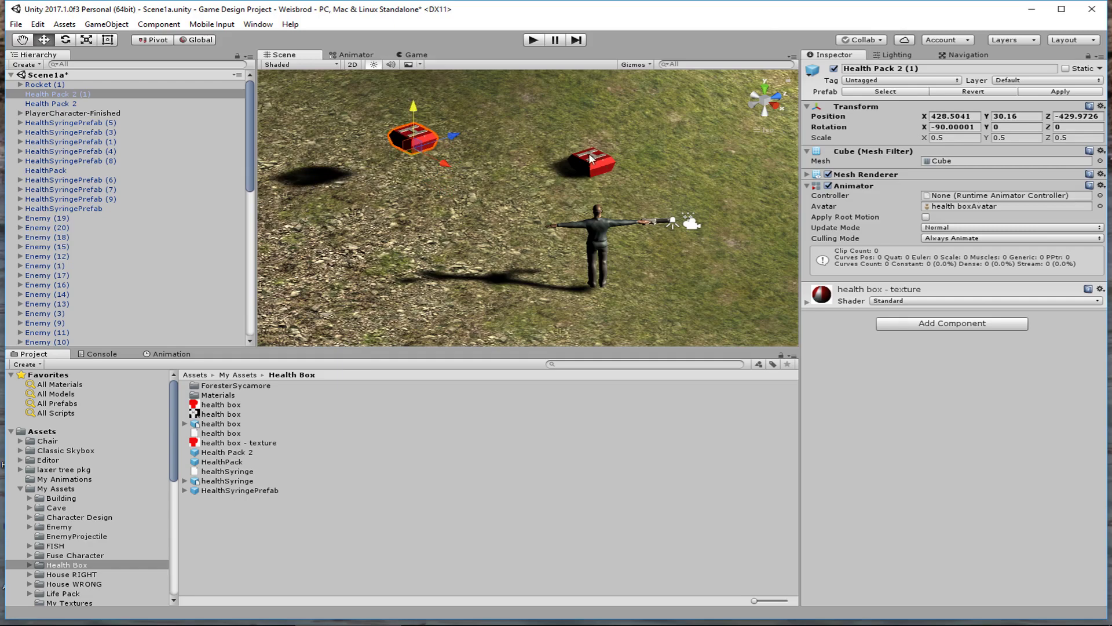
{"action": "mouse_move", "coordinate": [591, 157]}
{"action": "left_mouse_down", "text": "alt"}
{"action": "mouse_move", "coordinate": [524, 168]}
{"action": "mouse_move", "coordinate": [573, 148]}
{"action": "left_mouse_up", "text": "alt"}
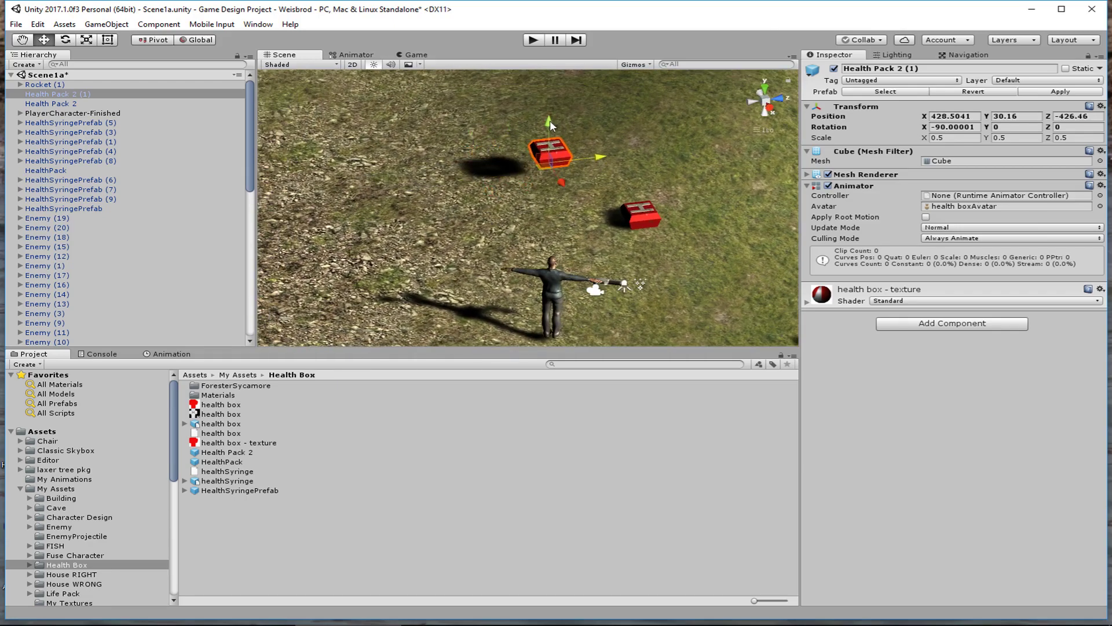
{"action": "left_click", "coordinate": [640, 208]}
{"action": "left_click_drag", "start_coordinate": [636, 173], "coordinate": [638, 123]}
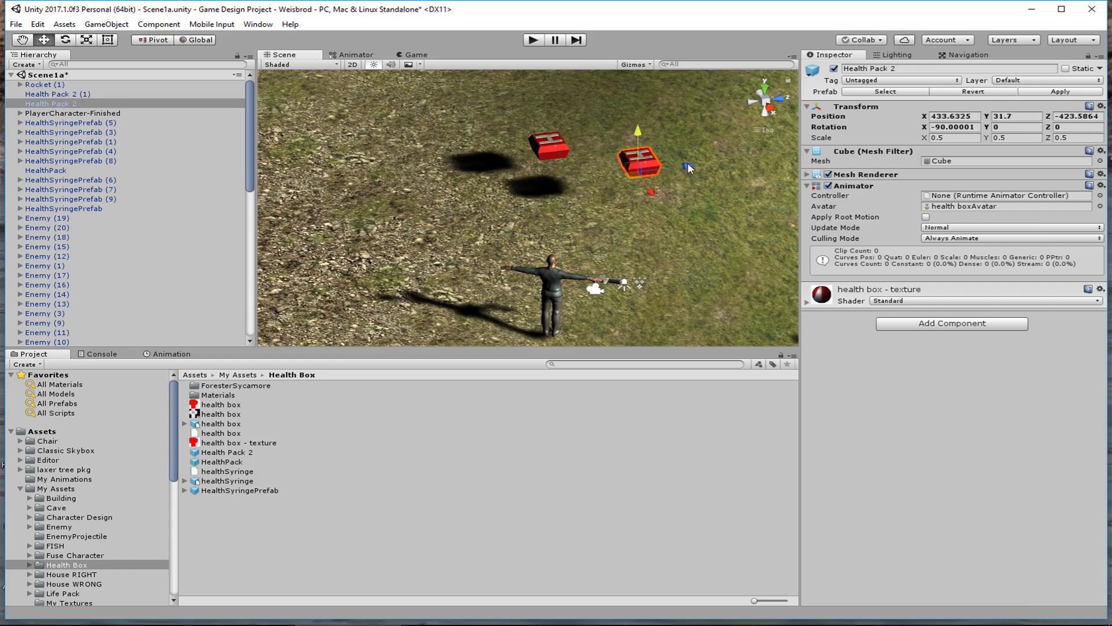
{"action": "left_click_drag", "start_coordinate": [688, 166], "coordinate": [658, 175]}
{"action": "left_click", "coordinate": [534, 40]}
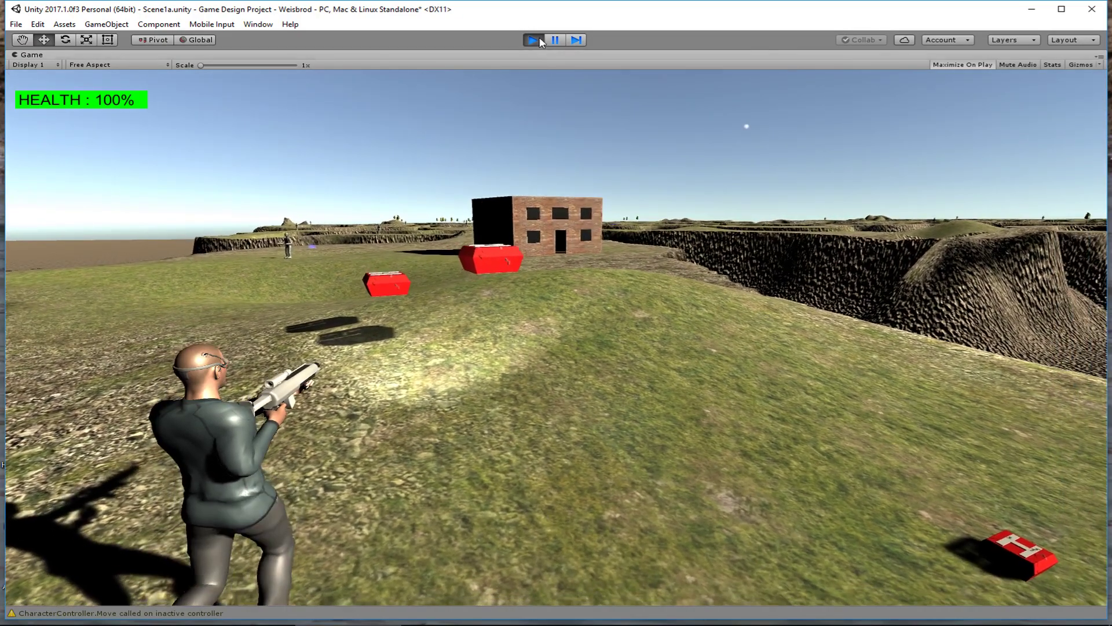
- Stop play mode to return to the scene editor
{"action": "left_click", "coordinate": [534, 40]}
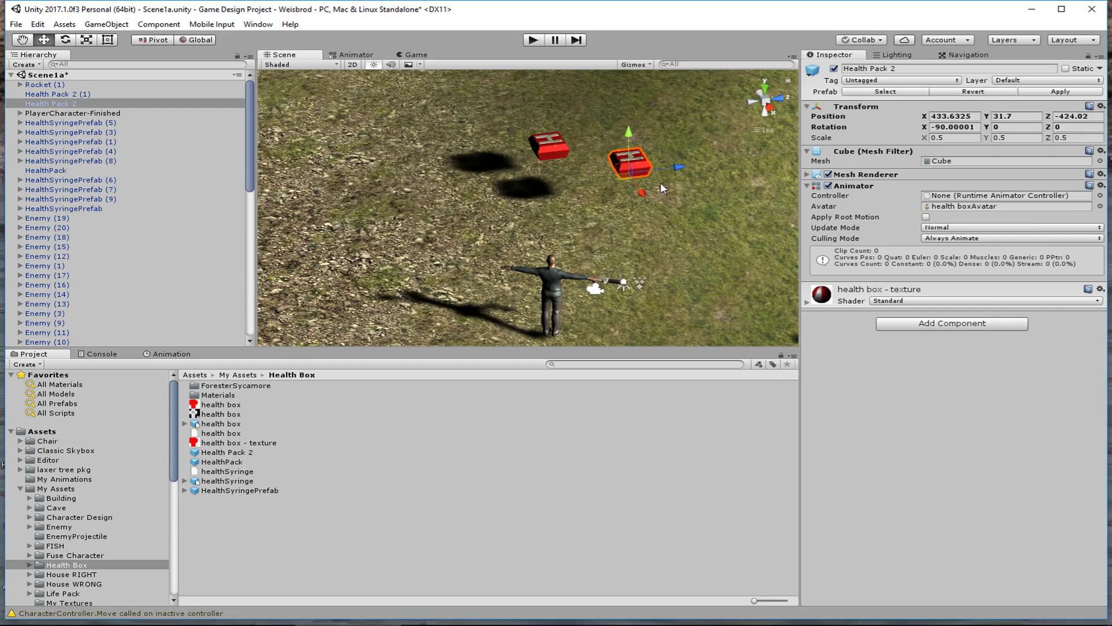
- Add a Physics Rigidbody to the Health Pack 2 prefab and test it falling in play mode
{"action": "left_click", "coordinate": [245, 454]}
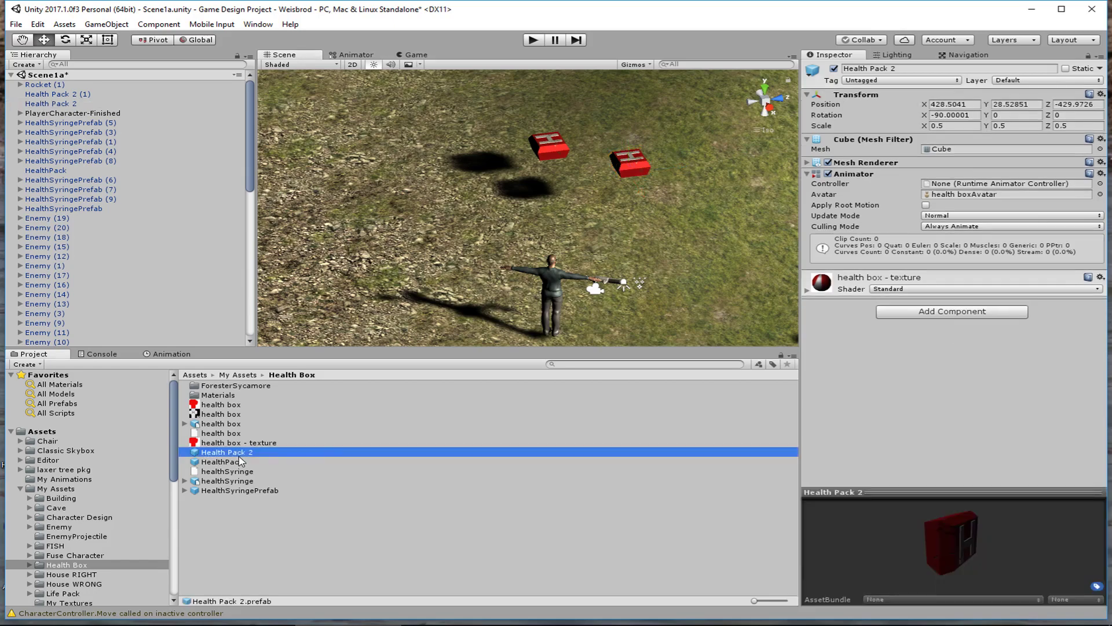
{"action": "left_click", "coordinate": [951, 317]}
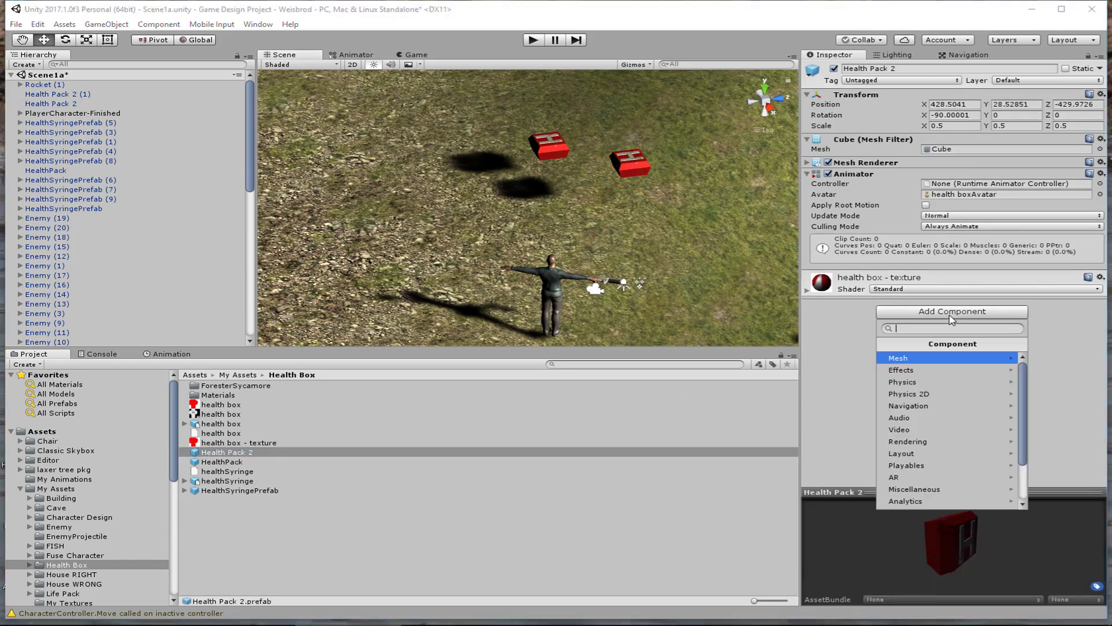
{"action": "left_click", "coordinate": [951, 382]}
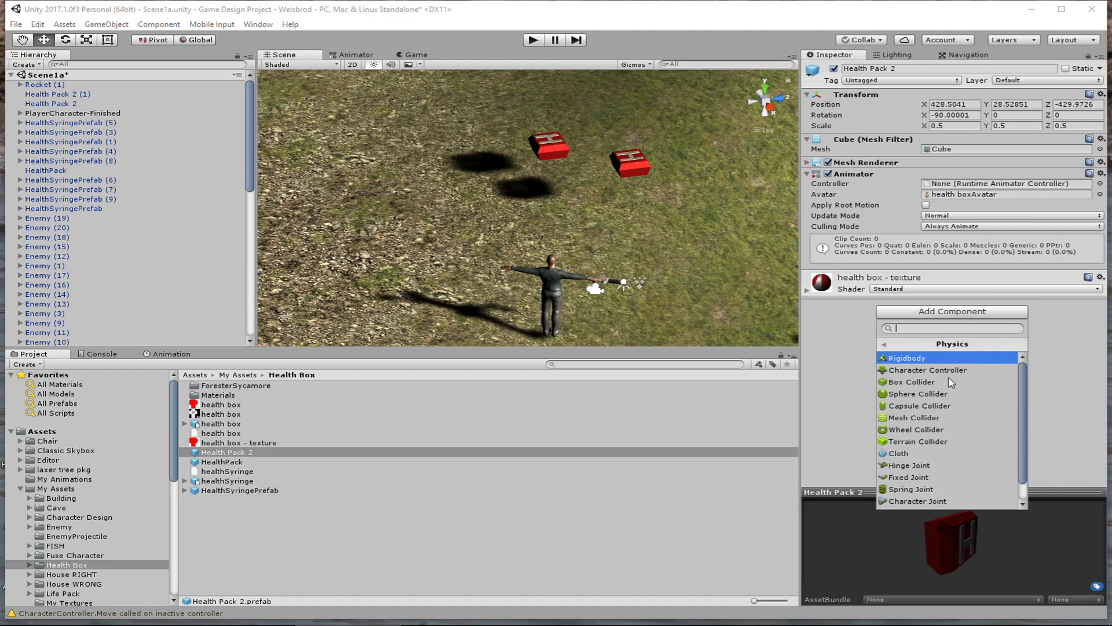
{"action": "left_click", "coordinate": [921, 358]}
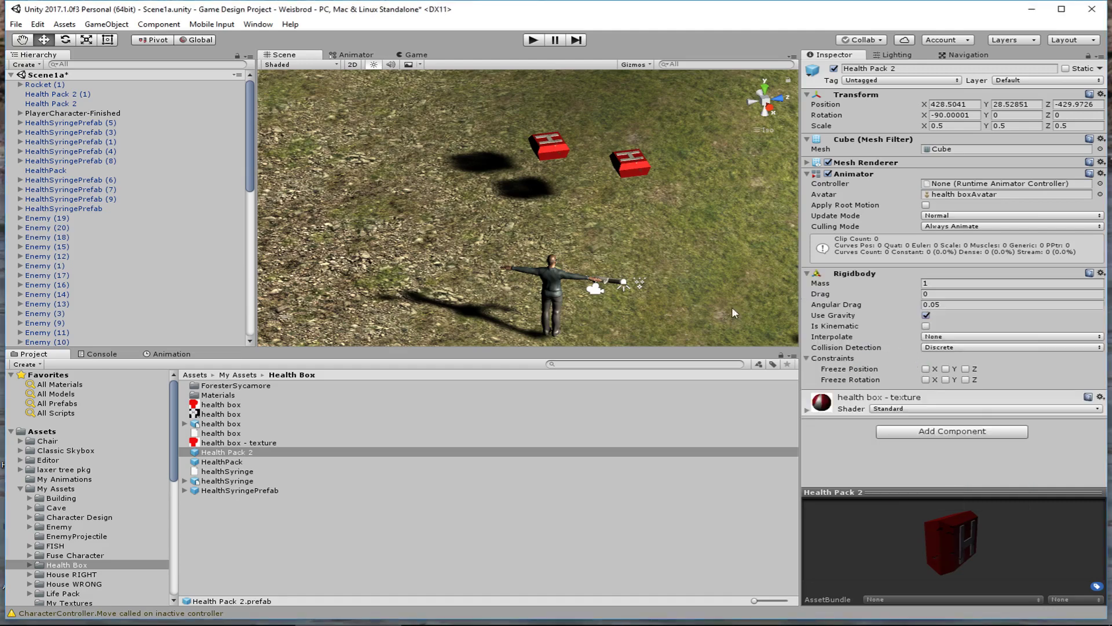
{"action": "left_click", "coordinate": [636, 164]}
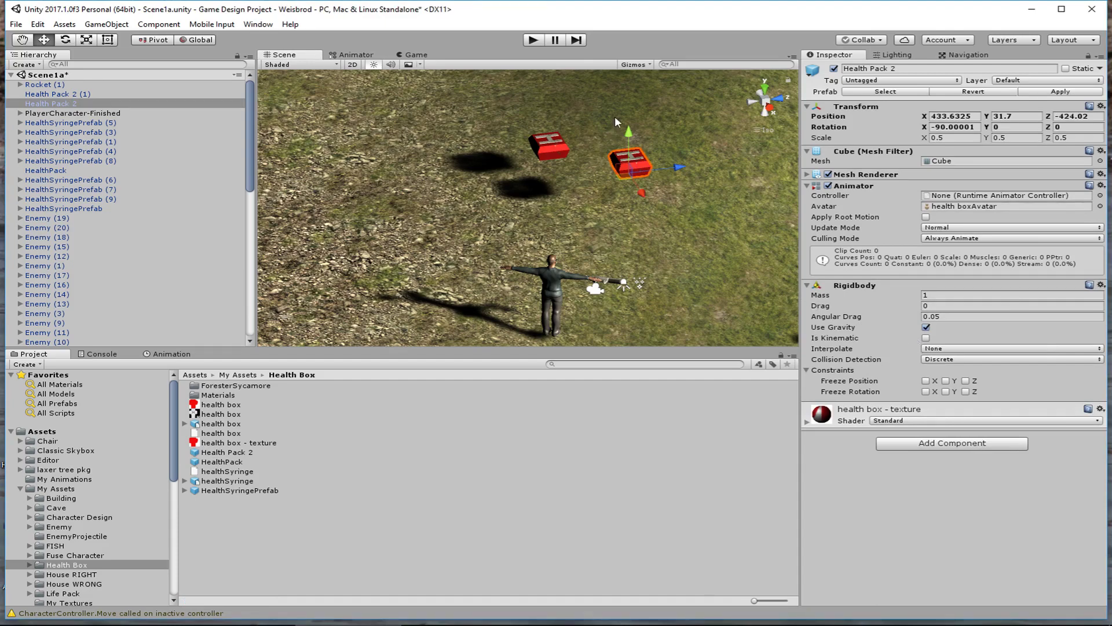
{"action": "left_click", "coordinate": [533, 40]}
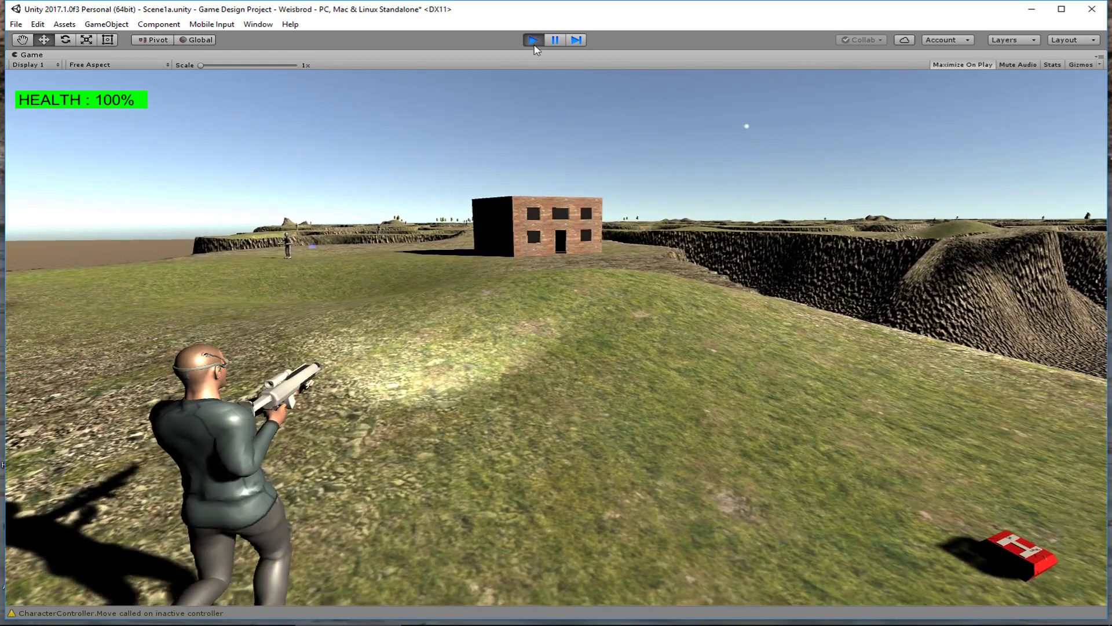
{"action": "left_click", "coordinate": [533, 39]}
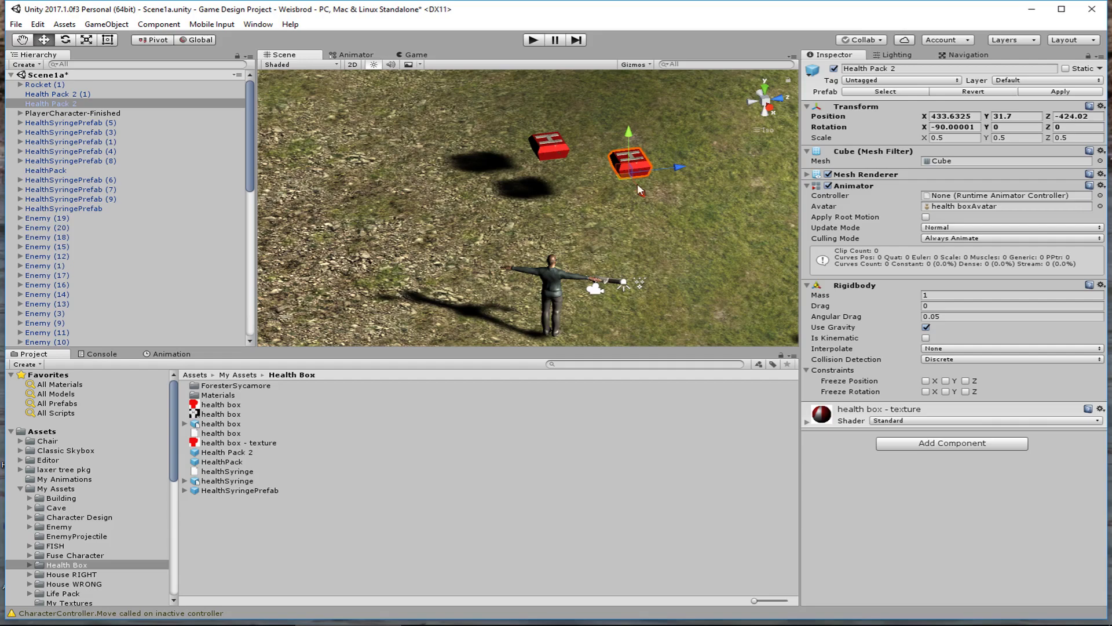
- Add a Box Collider to Health Pack 2 and test it in play mode
{"action": "left_click", "coordinate": [958, 445]}
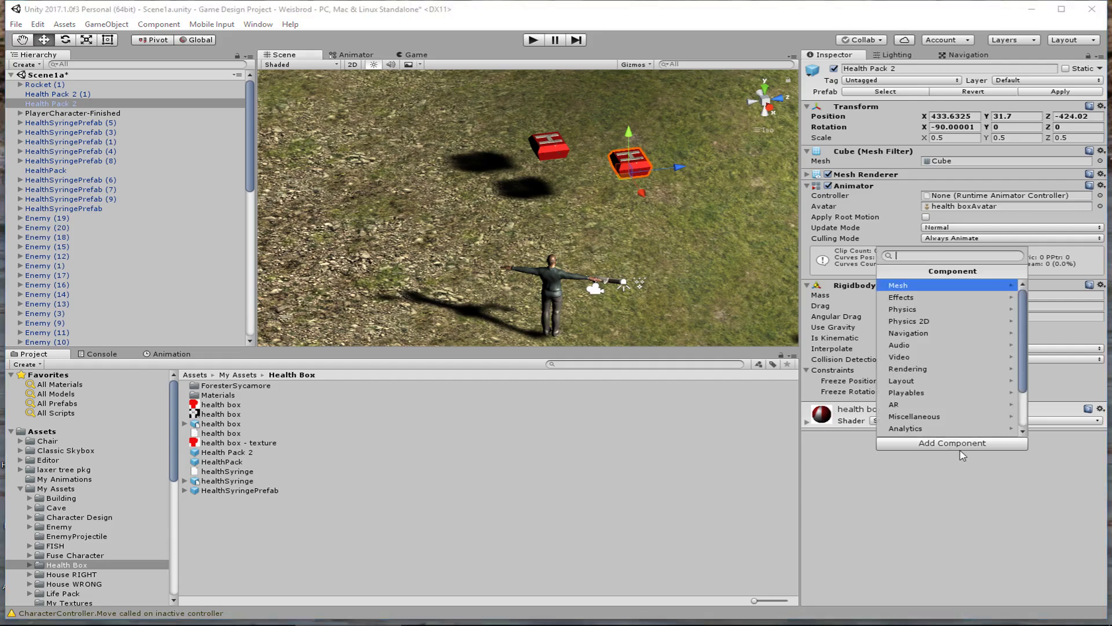
{"action": "left_click", "coordinate": [923, 310]}
{"action": "left_click", "coordinate": [923, 311]}
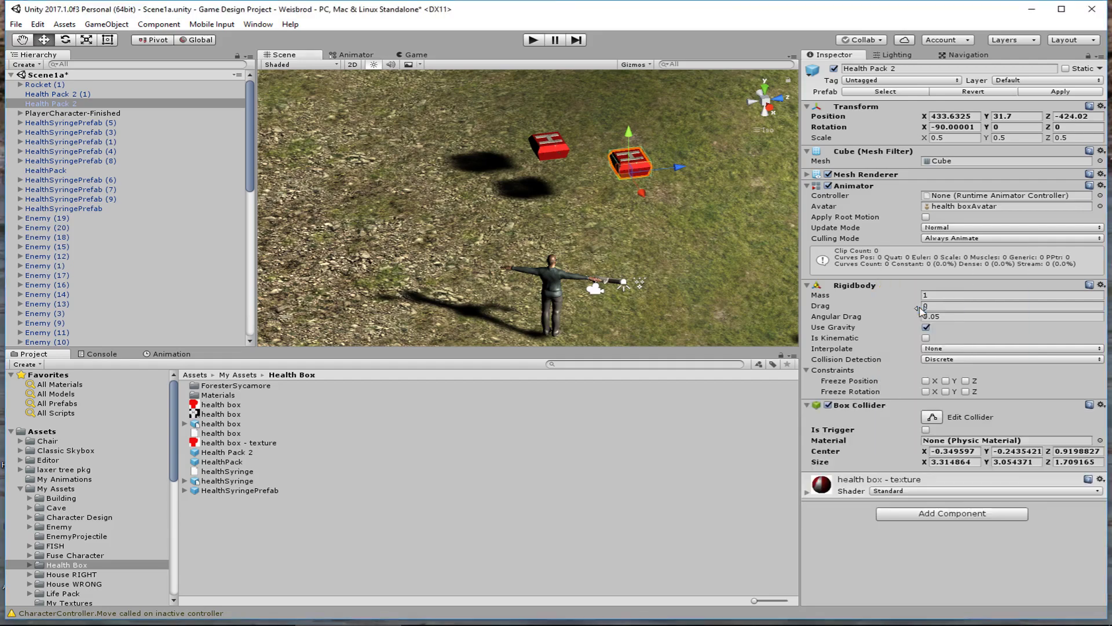
{"action": "scroll", "coordinate": [638, 190], "scroll_direction": "up", "scroll_amount": 4}
{"action": "middle_click_drag", "start_coordinate": [671, 129], "coordinate": [509, 204]}
{"action": "left_click", "coordinate": [533, 39]}
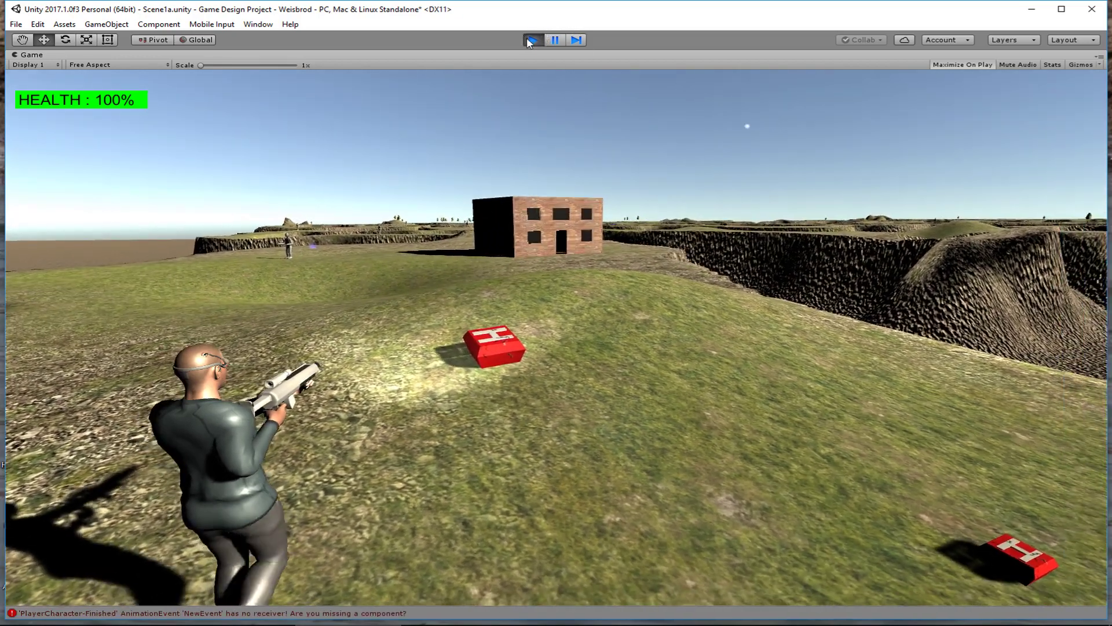
{"action": "left_click", "coordinate": [529, 40]}
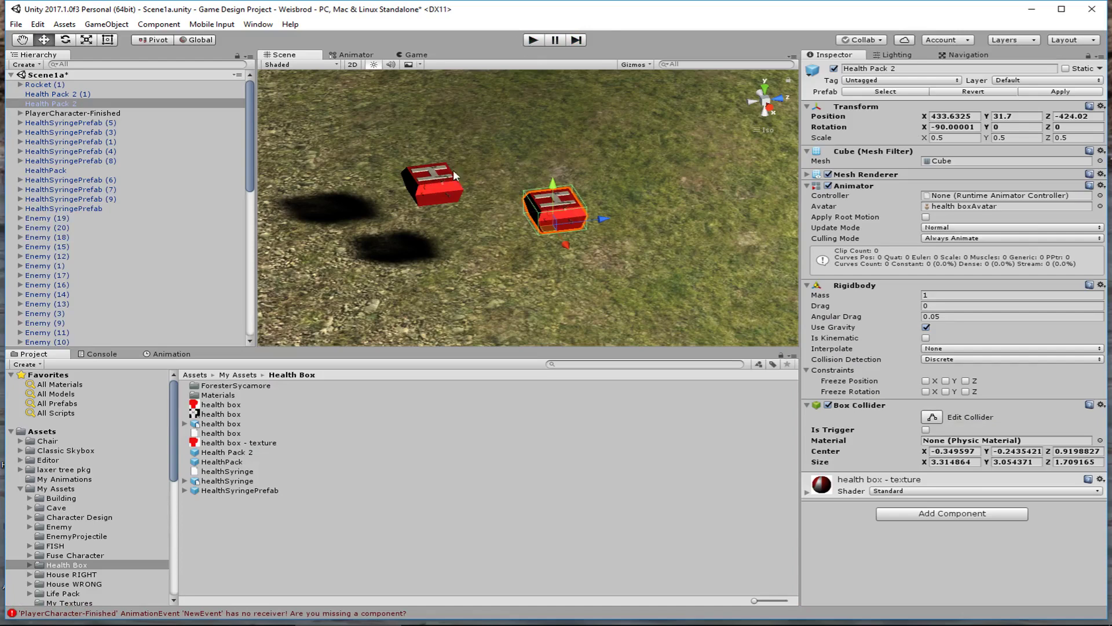
- Apply the Box Collider to the prefab and test both health packs in play mode
{"action": "left_click", "coordinate": [1050, 92]}
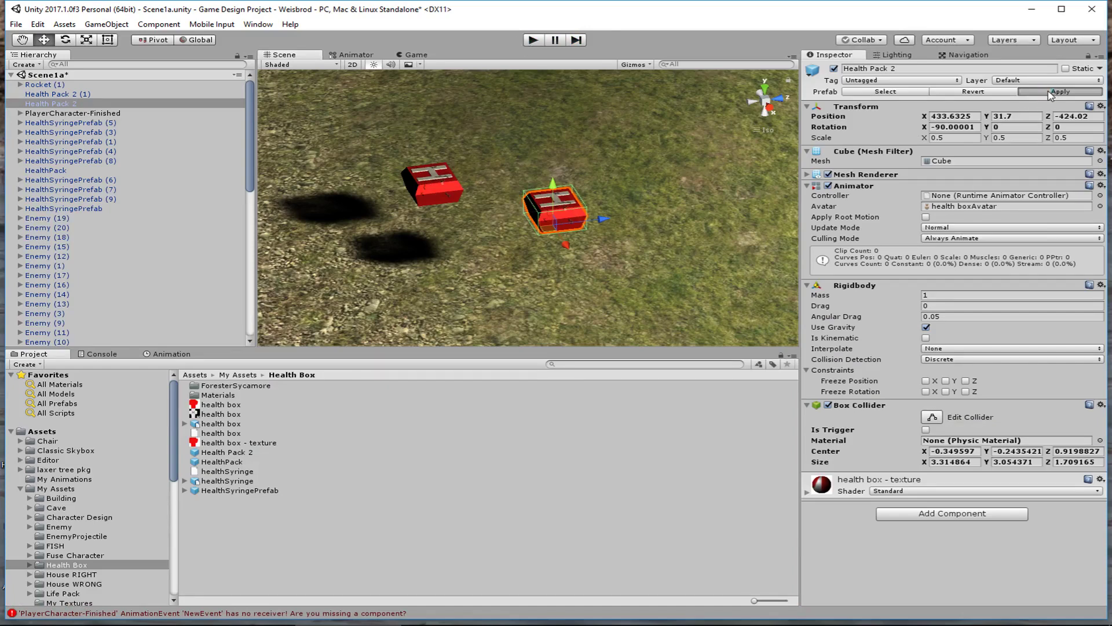
{"action": "left_click", "coordinate": [439, 185]}
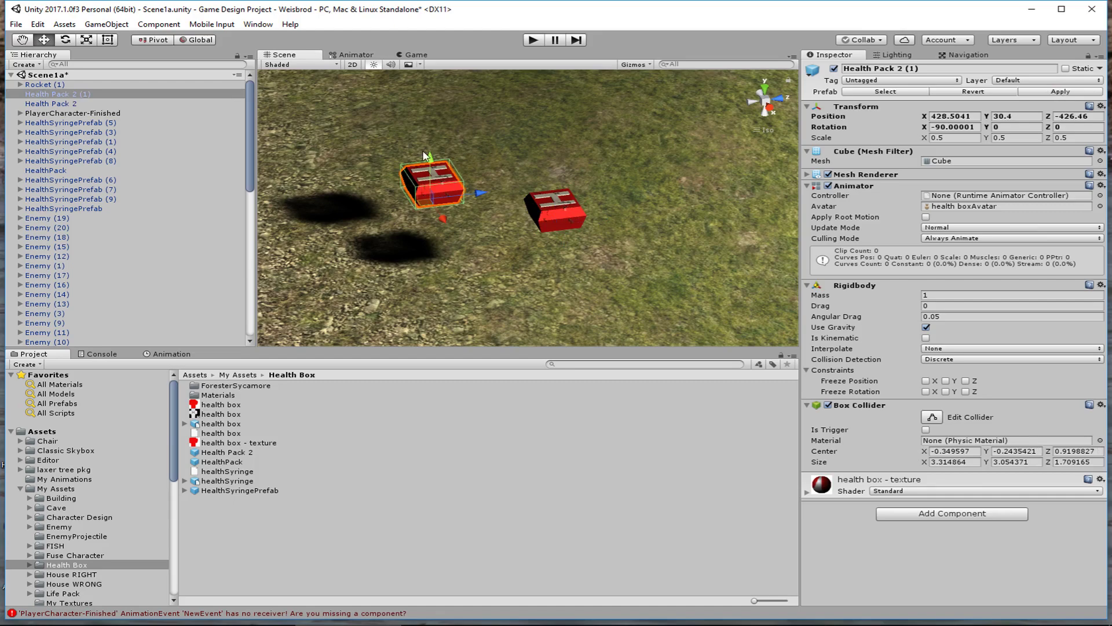
{"action": "left_click", "coordinate": [533, 40]}
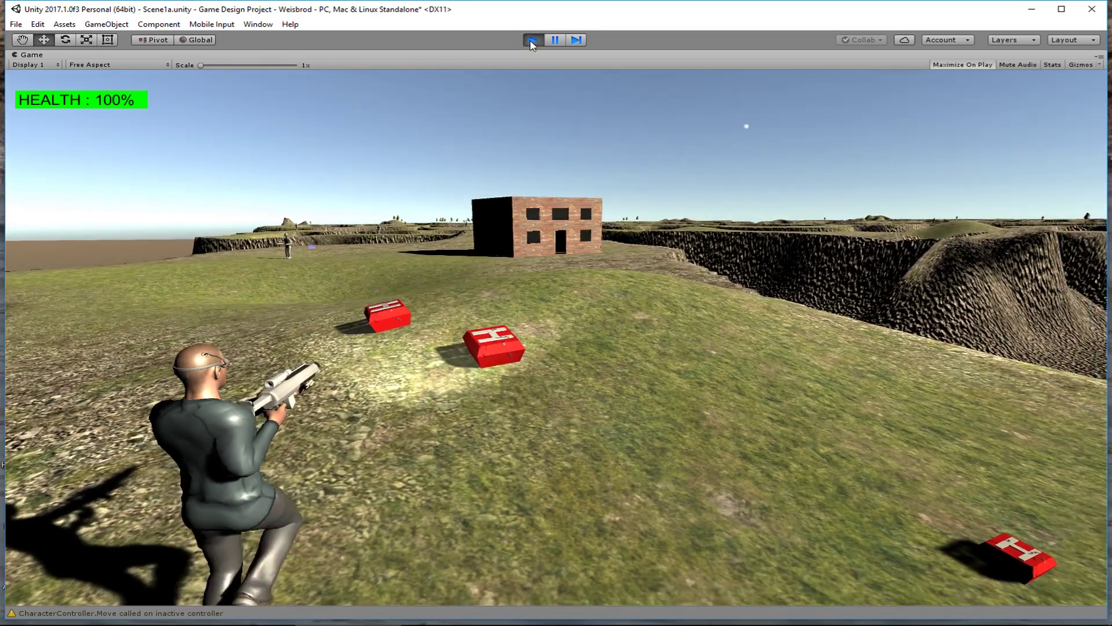
{"action": "left_click", "coordinate": [531, 41]}
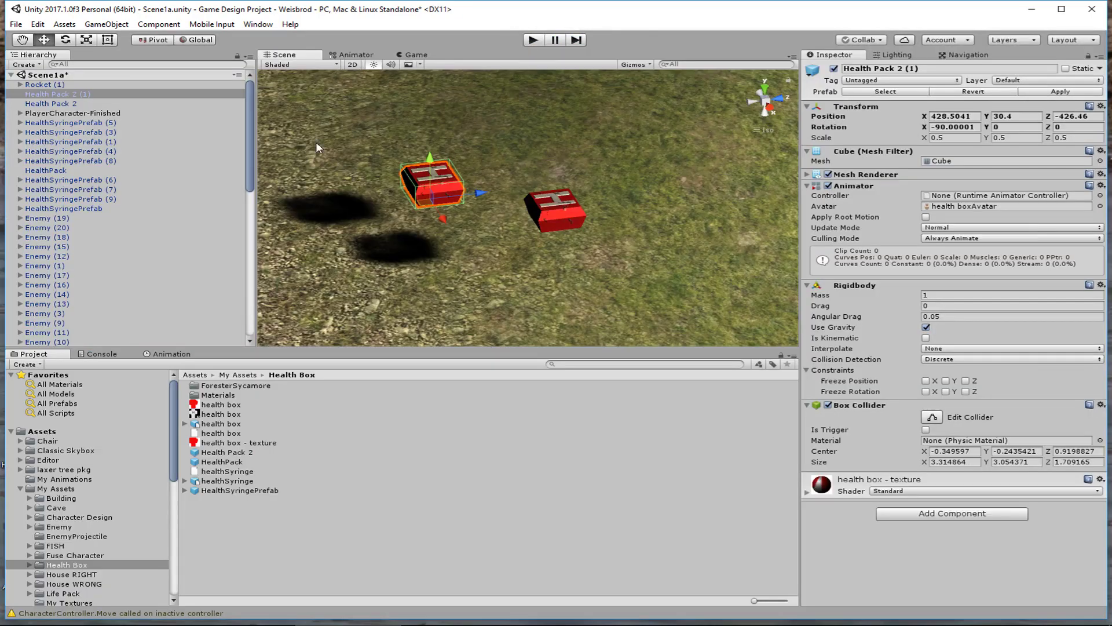
- Swap Health Pack 2's Box Collider for a Mesh Collider with Convex ticked
{"action": "left_click", "coordinate": [552, 206]}
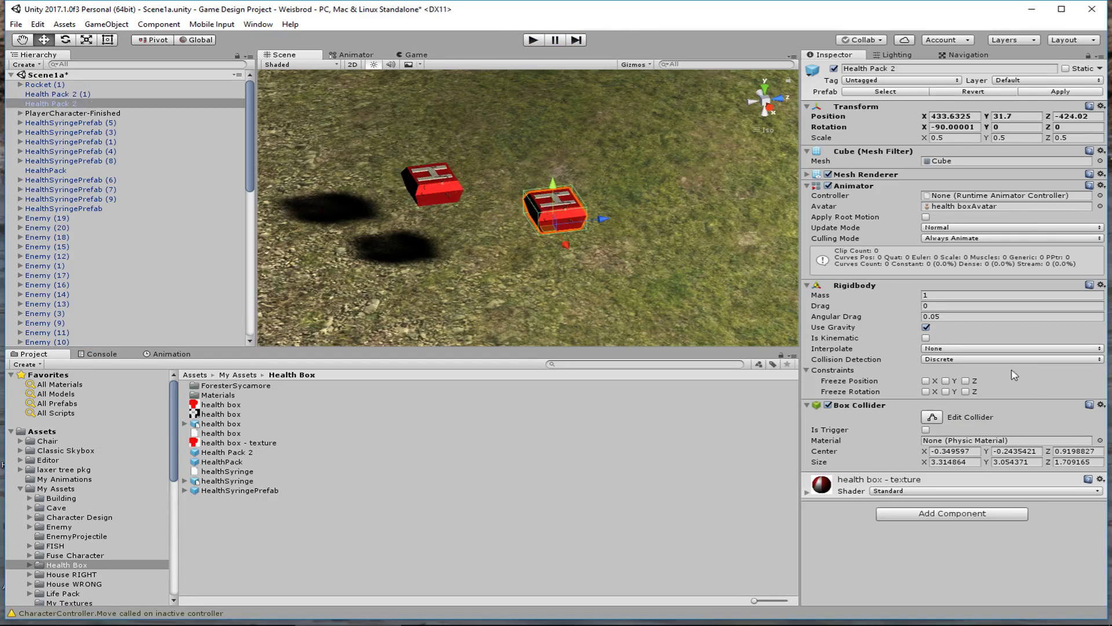
{"action": "left_click", "coordinate": [1101, 405]}
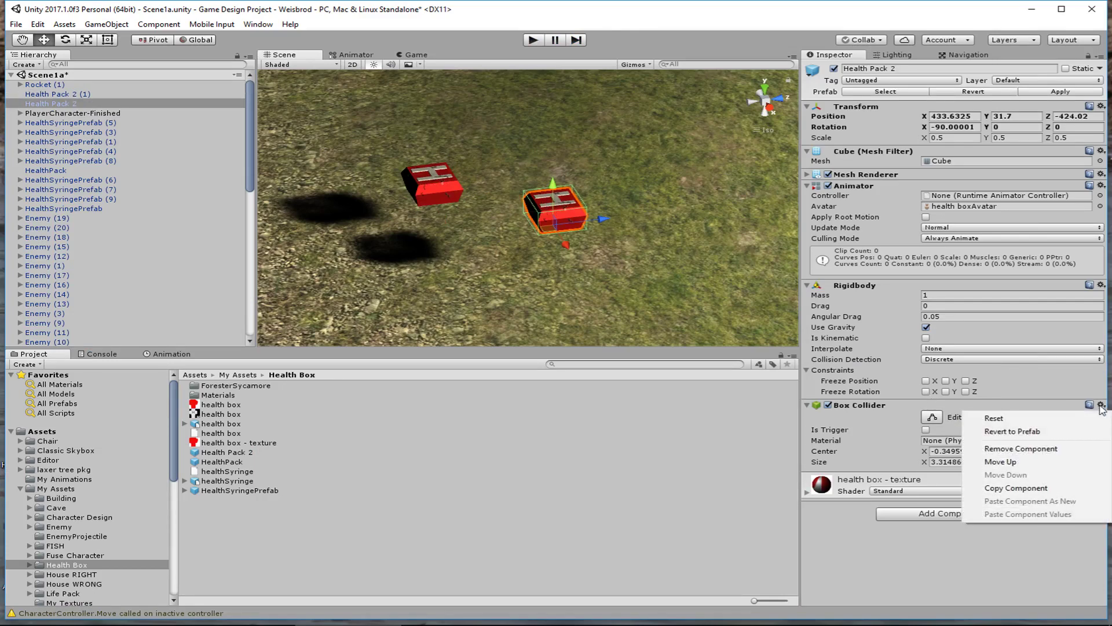
{"action": "left_click", "coordinate": [1068, 449]}
{"action": "left_click", "coordinate": [925, 445]}
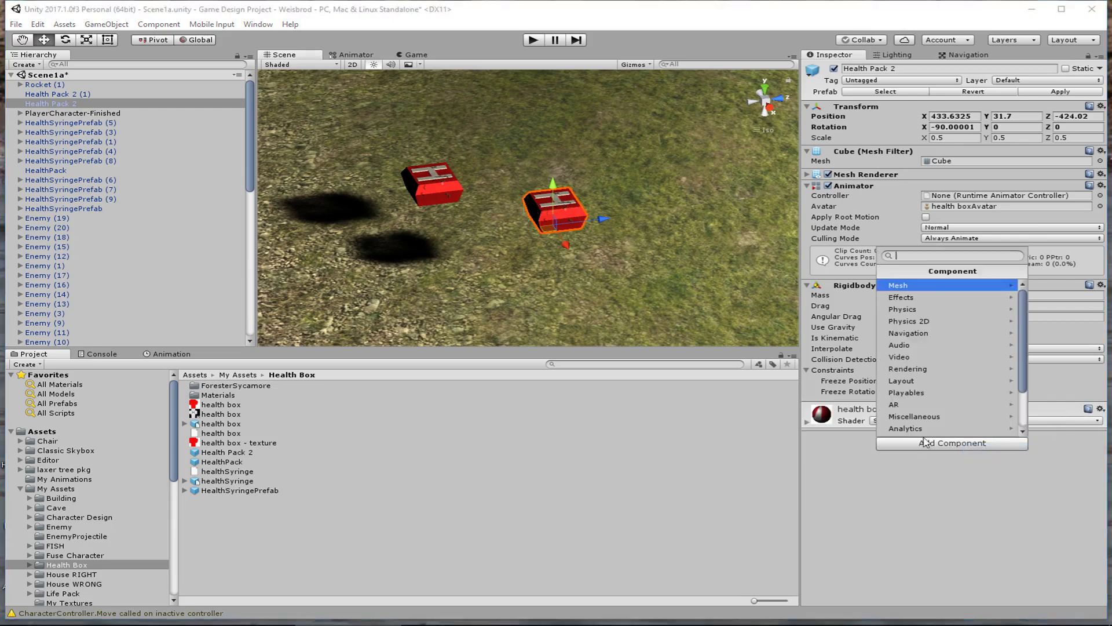
{"action": "left_click", "coordinate": [913, 310]}
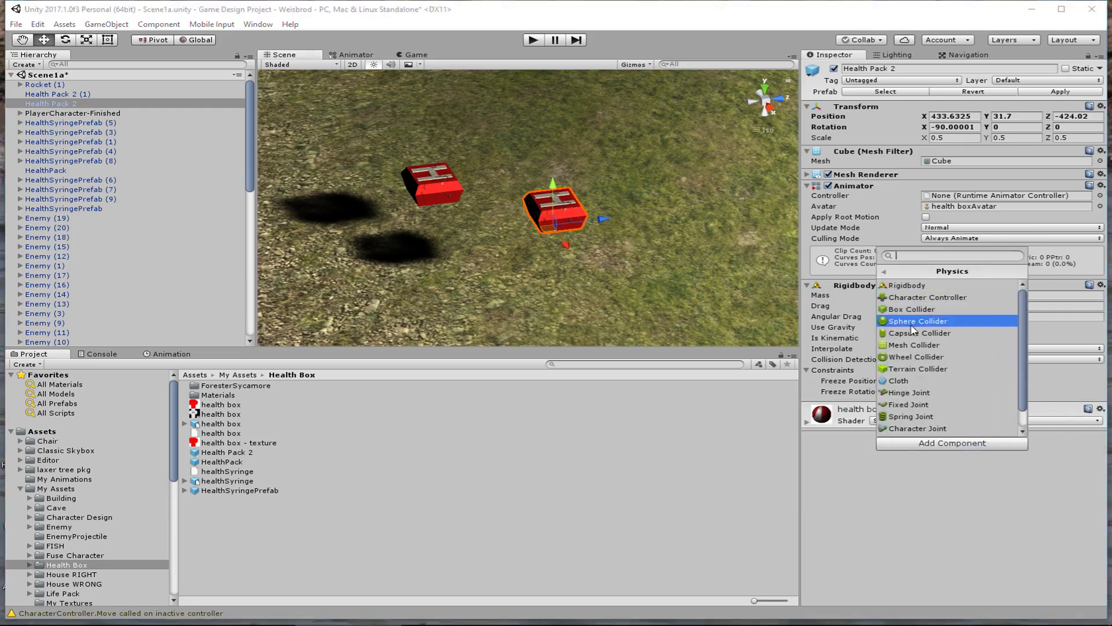
{"action": "left_click", "coordinate": [913, 346]}
{"action": "left_click", "coordinate": [926, 415]}
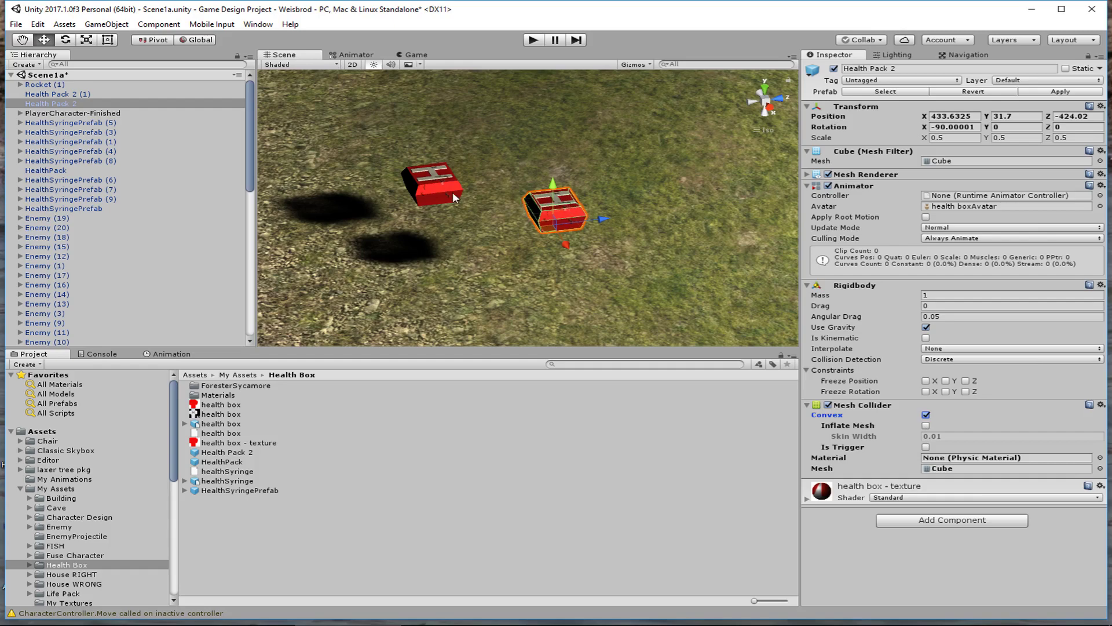
- Compare both health packs' colliders, then run a play test of Health Pack 2's drop
{"action": "scroll", "coordinate": [453, 194], "scroll_direction": "up", "scroll_amount": 4}
{"action": "left_click", "coordinate": [398, 188]}
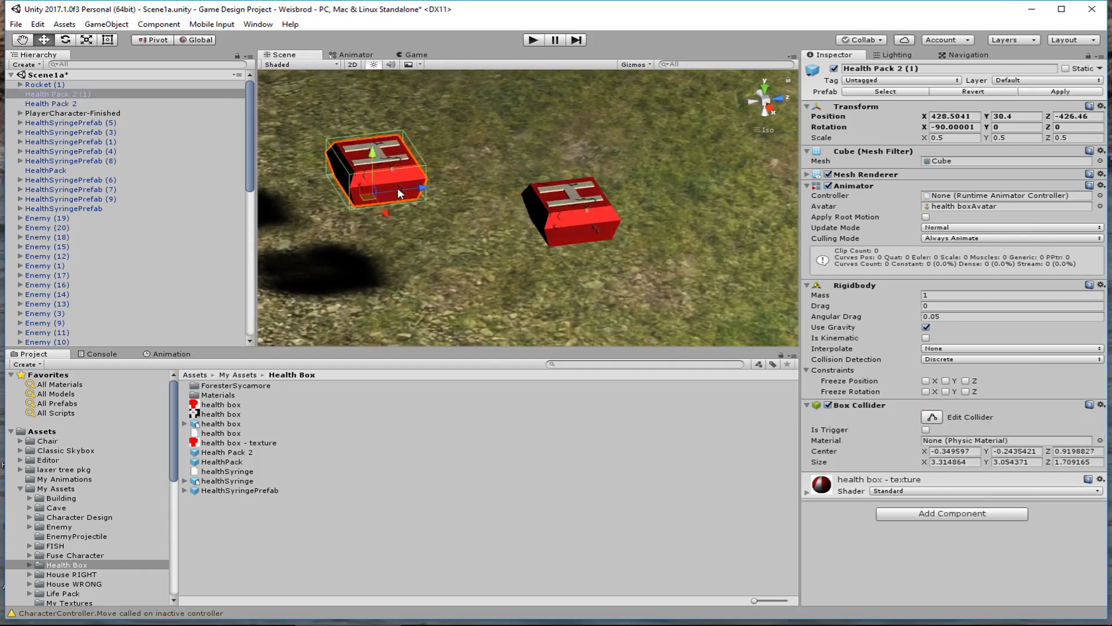
{"action": "left_click", "coordinate": [536, 221]}
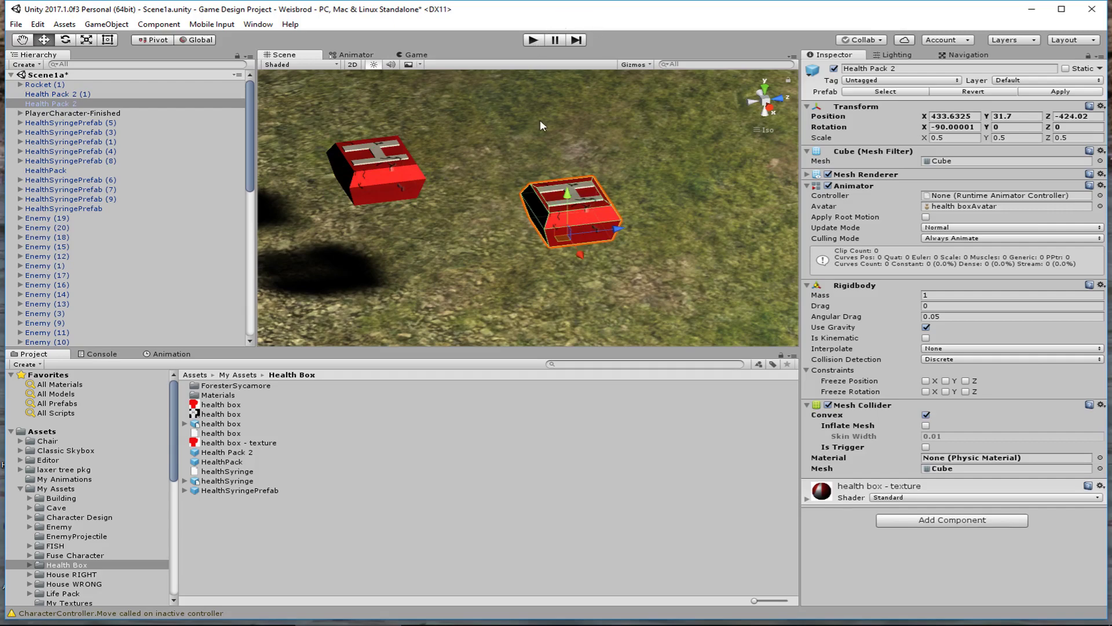
{"action": "scroll", "coordinate": [530, 131], "scroll_direction": "down", "scroll_amount": 2}
{"action": "left_click", "coordinate": [538, 40]}
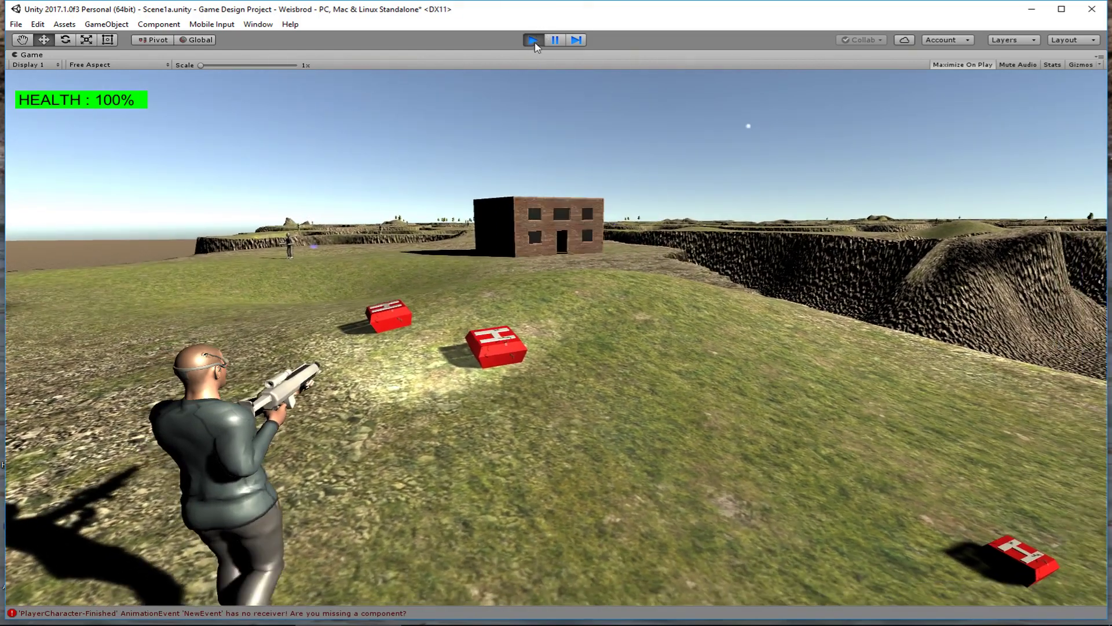
{"action": "left_click", "coordinate": [533, 40]}
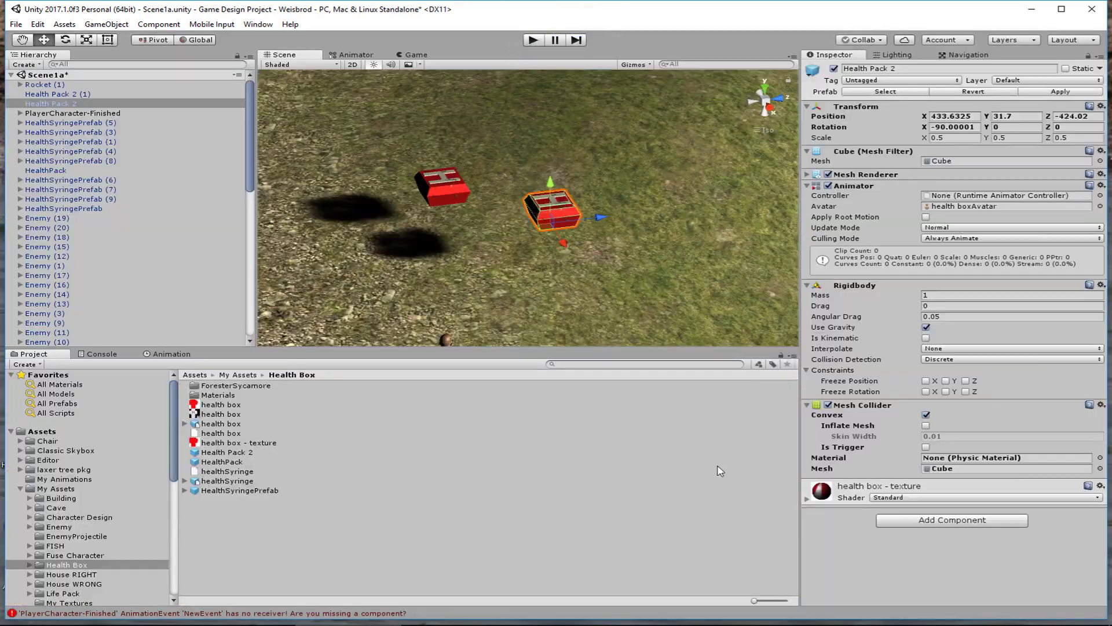
- Set the Mesh Collider material to Rubber, play-test it, and apply the change to the prefab
{"action": "left_click", "coordinate": [1100, 458]}
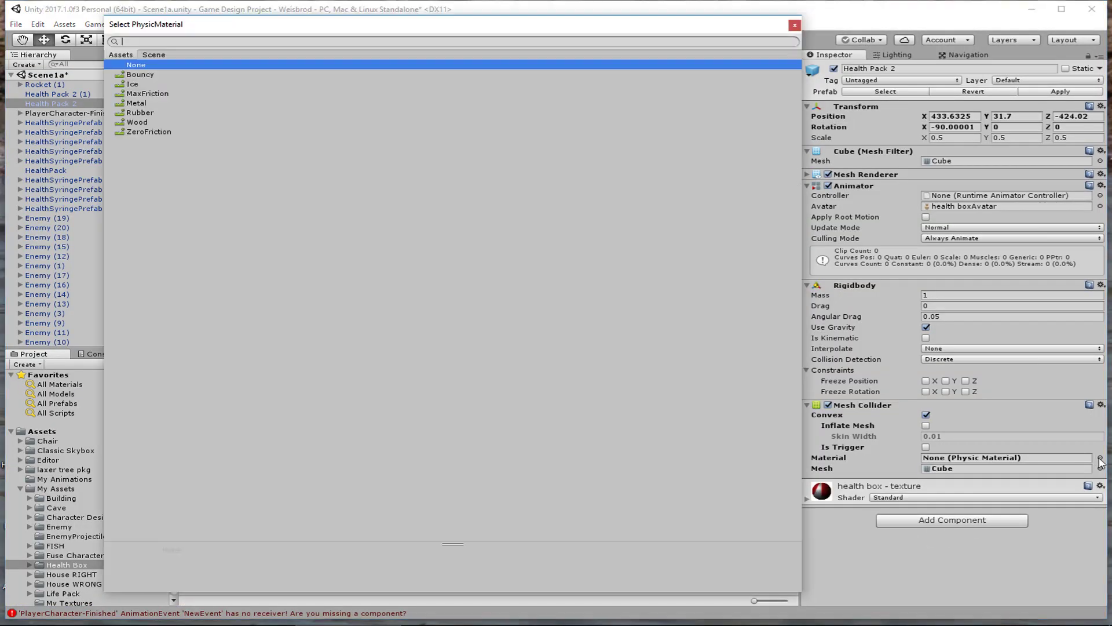
{"action": "double_click", "coordinate": [140, 113]}
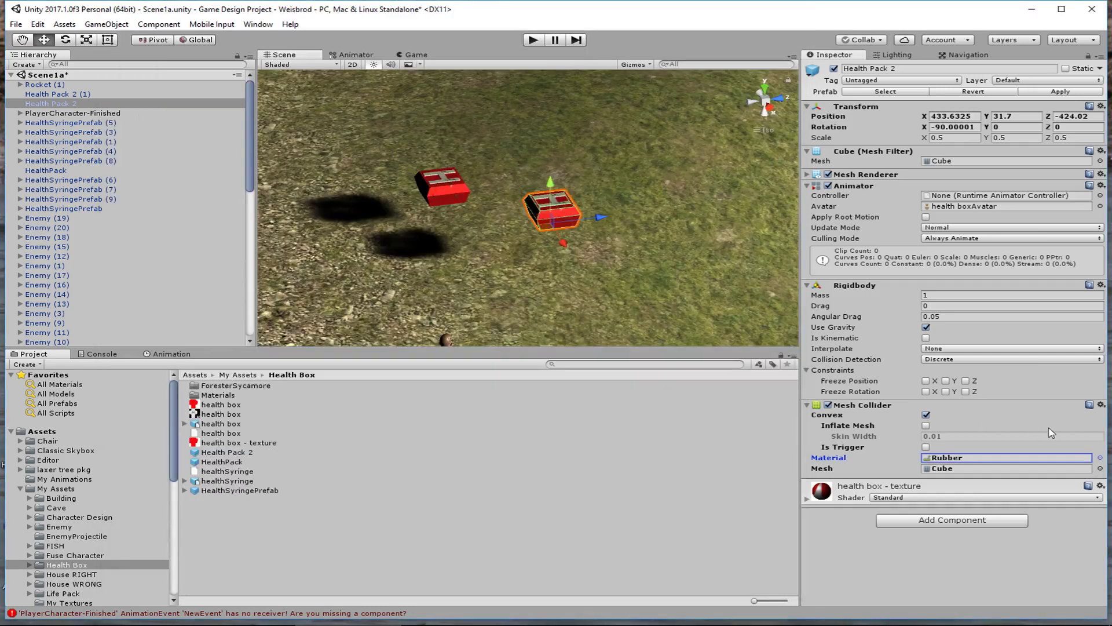
{"action": "left_click", "coordinate": [534, 39]}
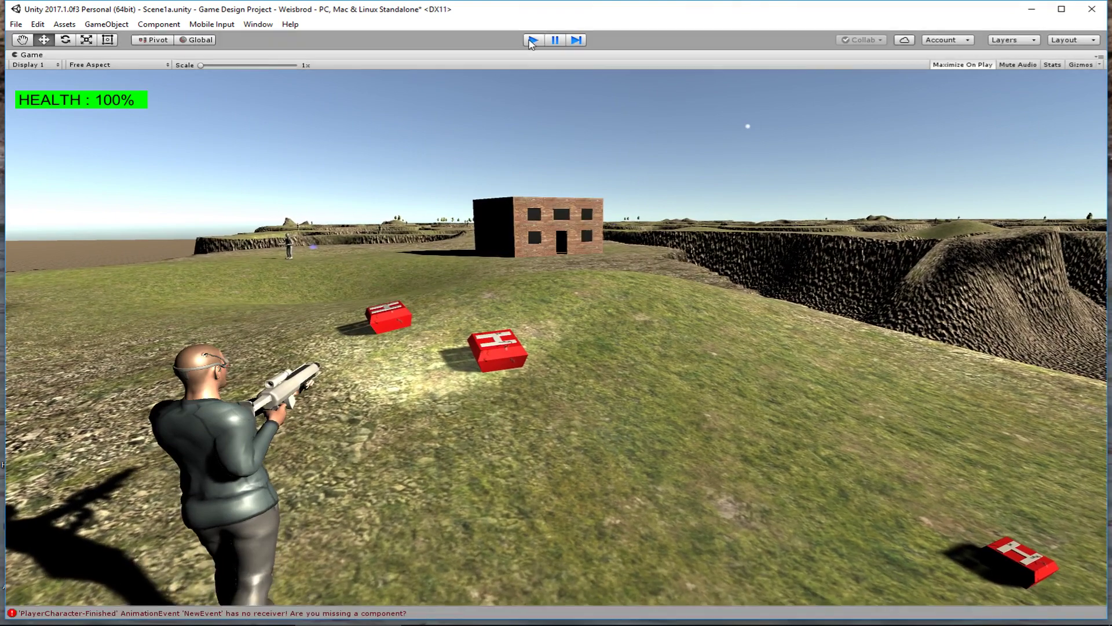
{"action": "left_click", "coordinate": [533, 40]}
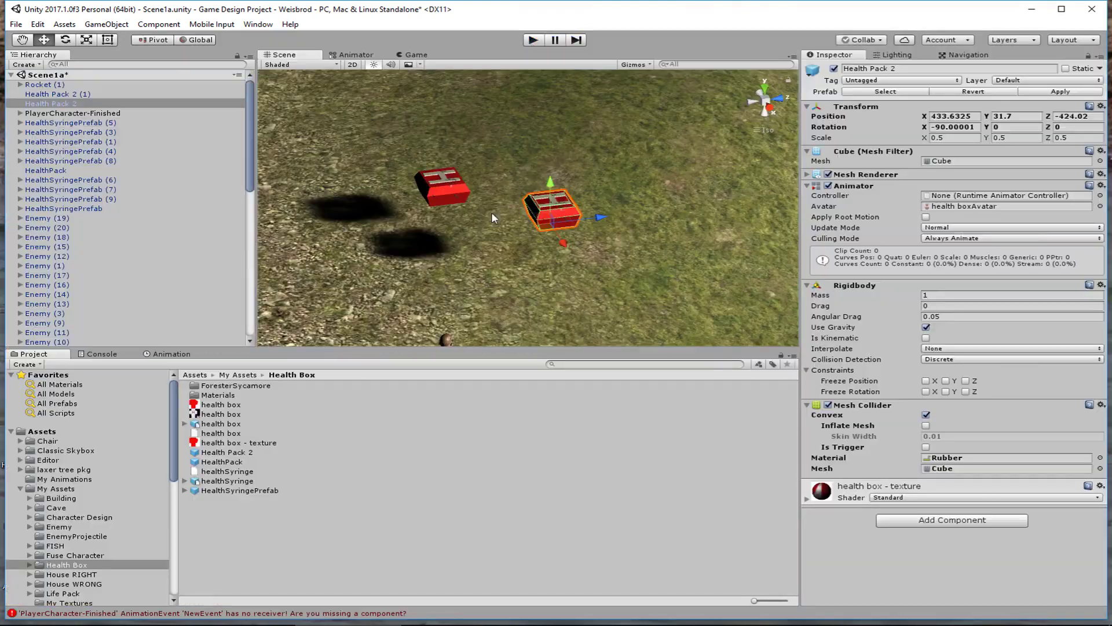
{"action": "left_click", "coordinate": [1065, 93]}
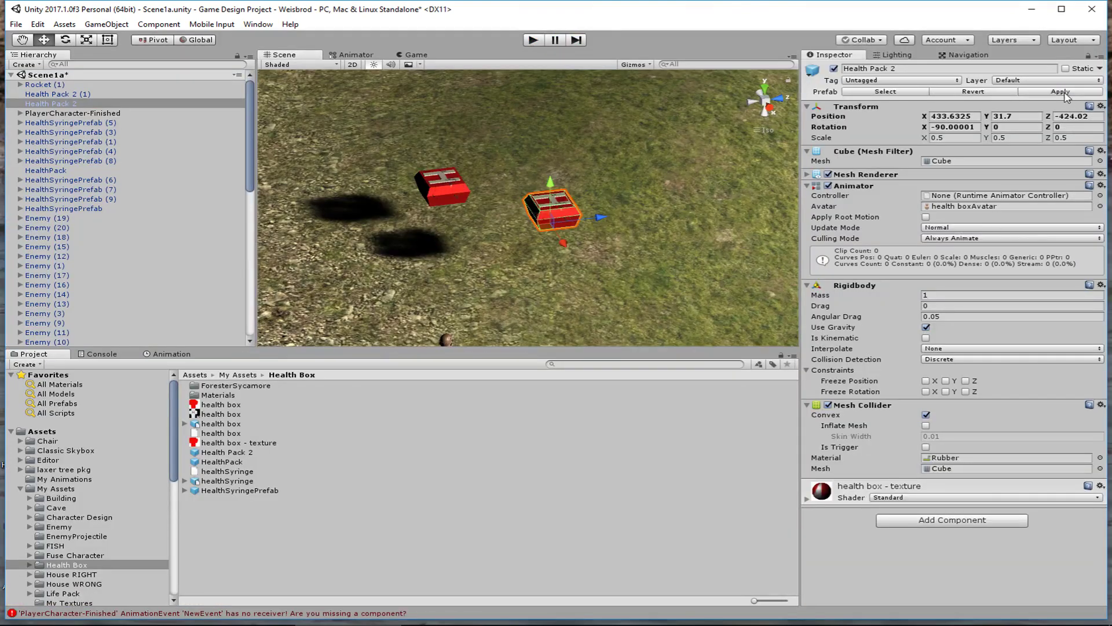
- Run one more play test of the falling health packs, then exit play mode
{"action": "left_click", "coordinate": [533, 41]}
{"action": "left_click", "coordinate": [532, 41]}
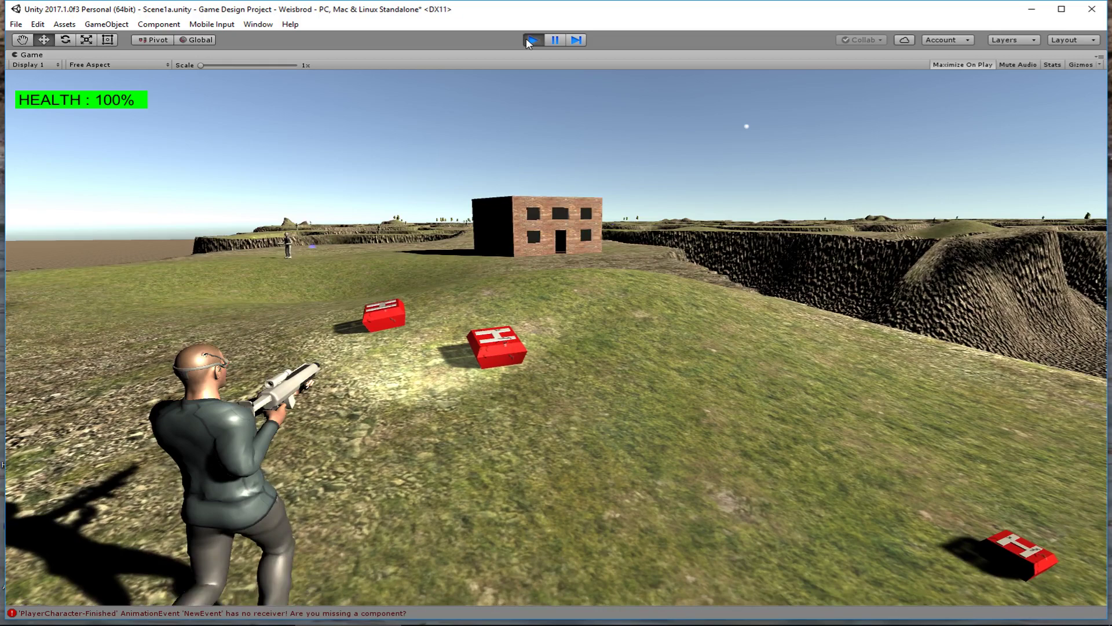
{"action": "left_click", "coordinate": [529, 40]}
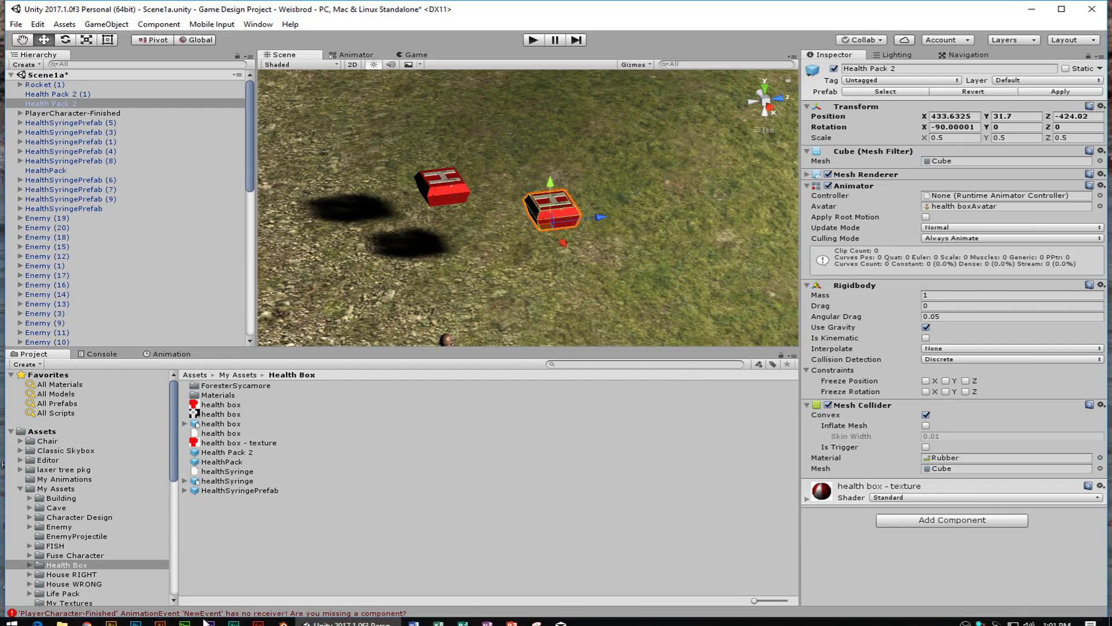
- Set the Health Pack 2 prefab's Mesh Collider material to Bouncy
{"action": "left_click", "coordinate": [212, 452]}
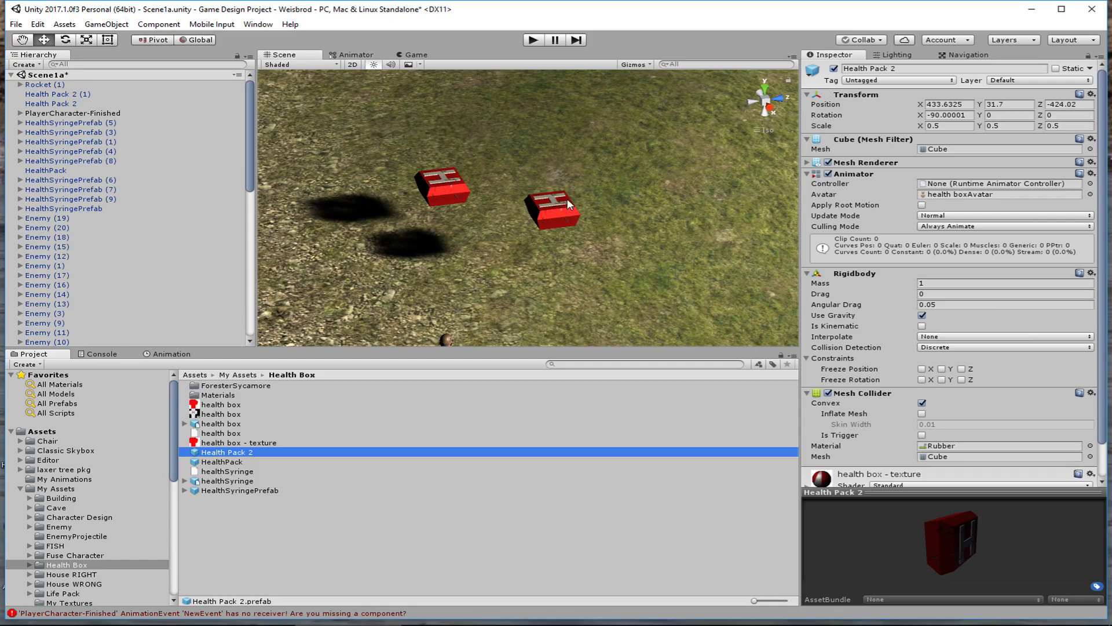
{"action": "scroll", "coordinate": [1005, 414], "scroll_direction": "down", "scroll_amount": 3}
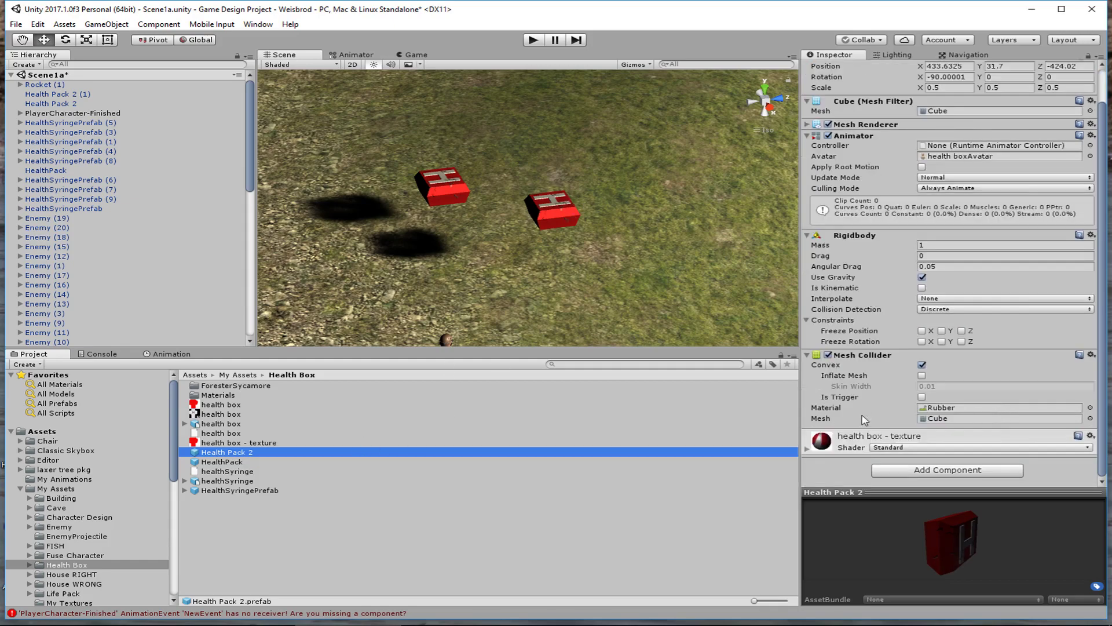
{"action": "left_click", "coordinate": [1090, 408]}
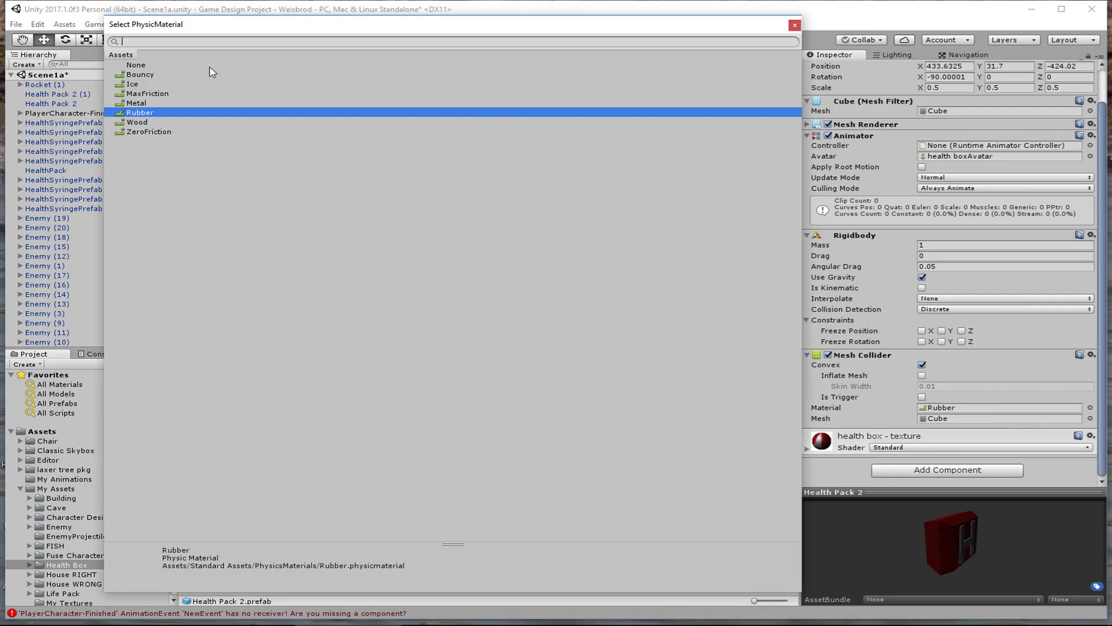
{"action": "left_click", "coordinate": [153, 76]}
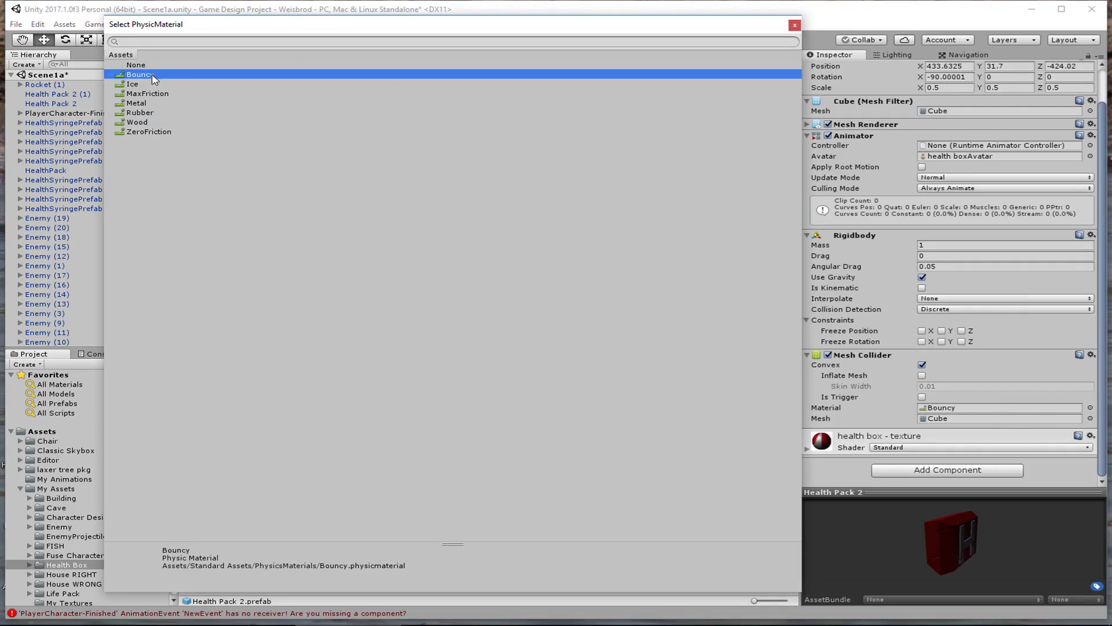
{"action": "left_click", "coordinate": [153, 76]}
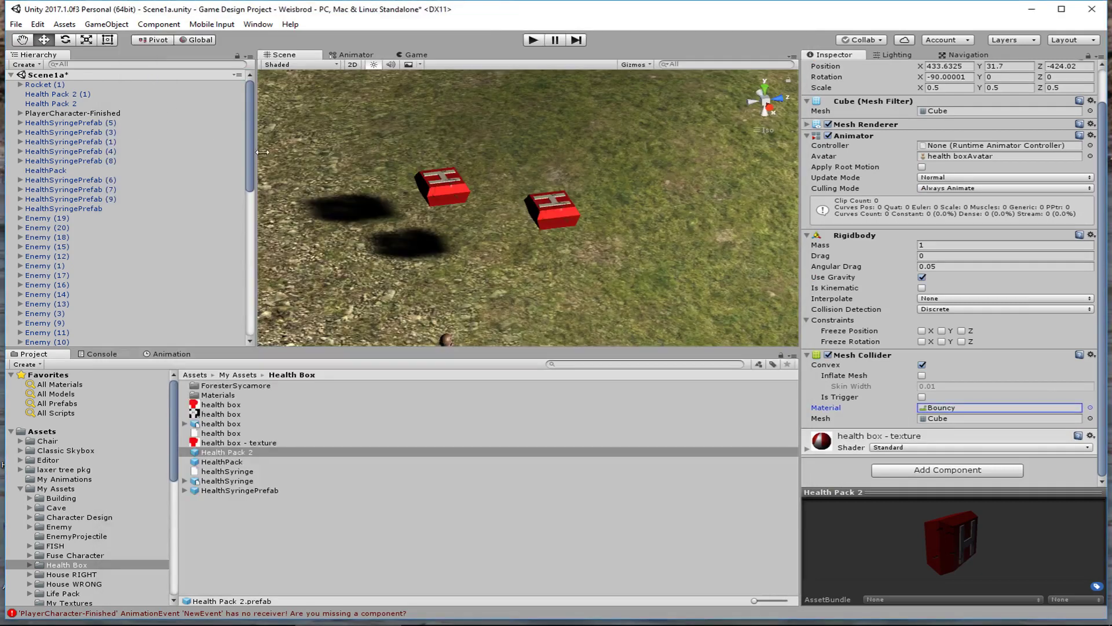
- Select Health Pack 2 (1) in the scene and start a play test of the falling packs
{"action": "left_click", "coordinate": [559, 210]}
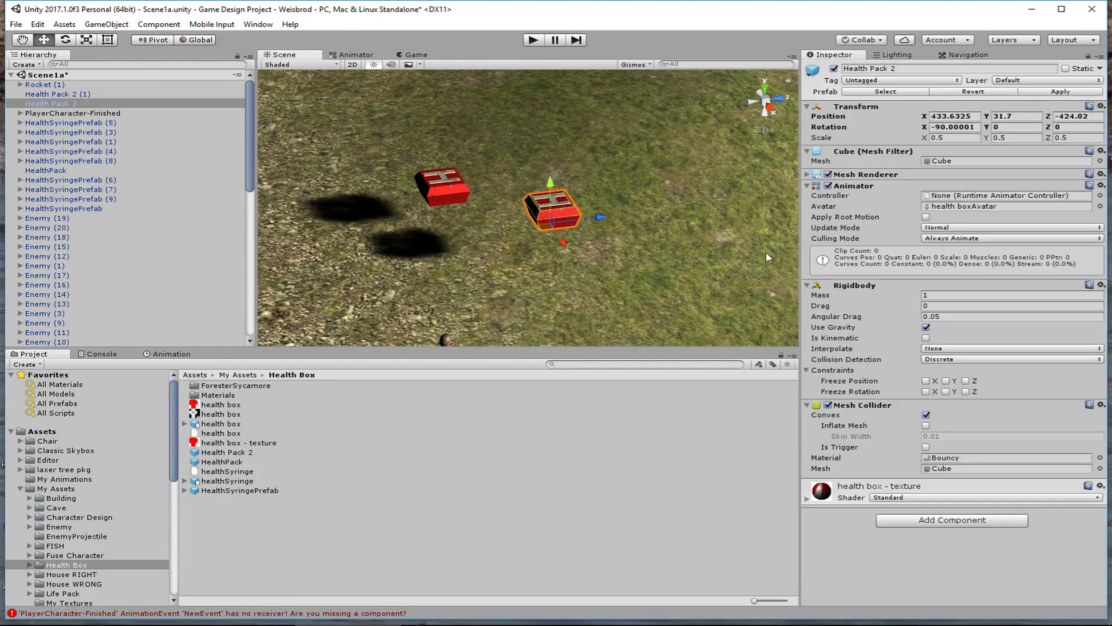
{"action": "left_click", "coordinate": [231, 456]}
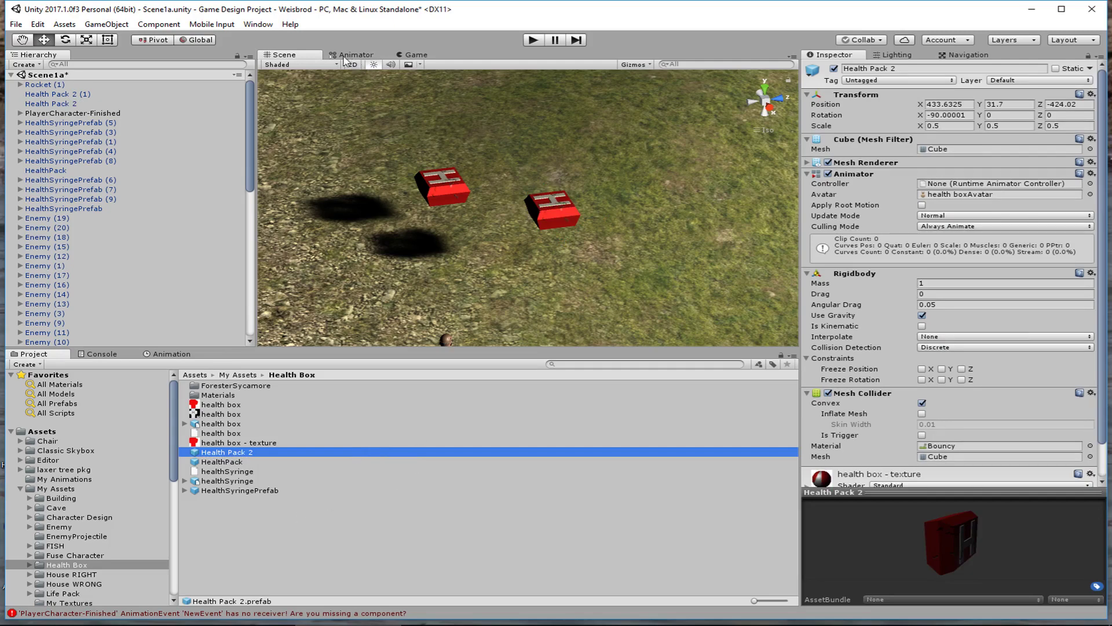
{"action": "left_click", "coordinate": [425, 186]}
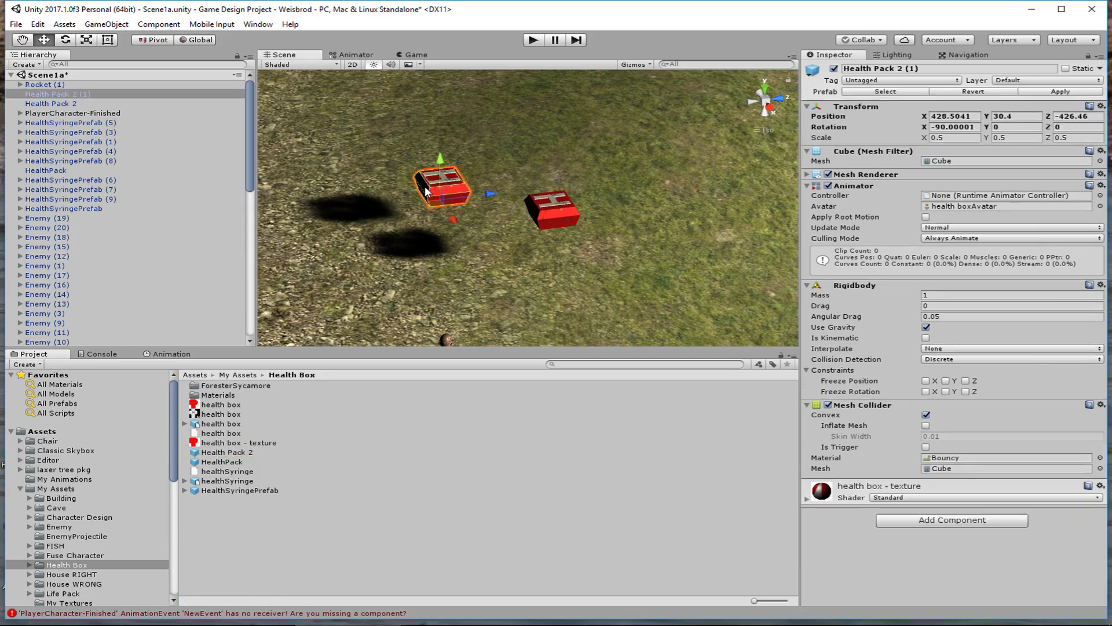
{"action": "left_click", "coordinate": [533, 40]}
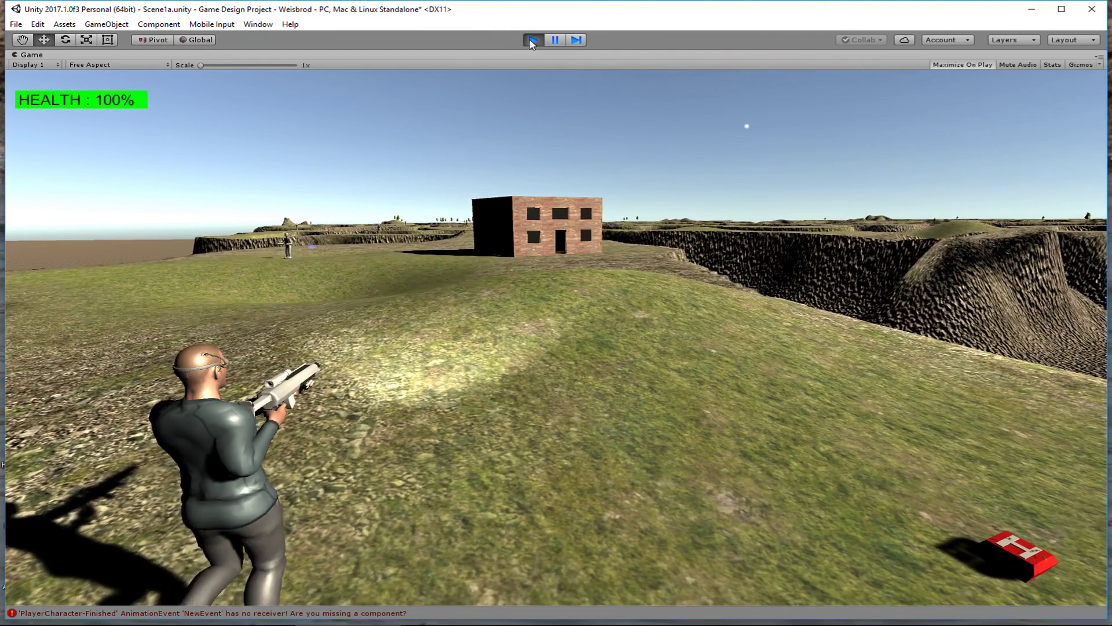
- Exit play mode and set Health Pack 2 (1)'s Mesh Collider material to Rubber
{"action": "left_click", "coordinate": [532, 41]}
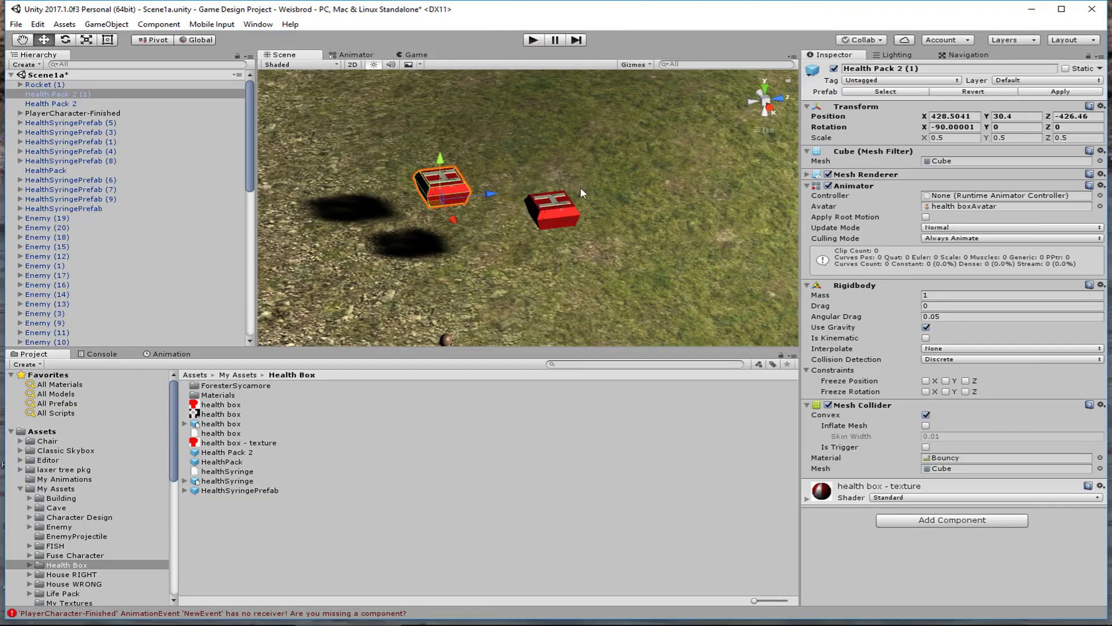
{"action": "left_click", "coordinate": [1100, 458]}
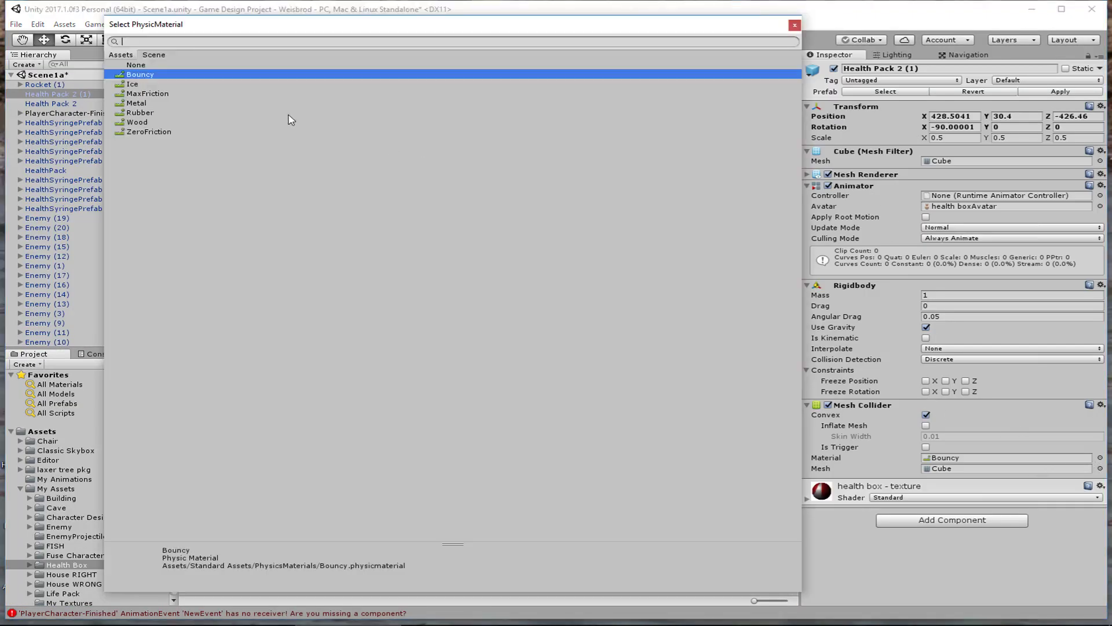
{"action": "double_click", "coordinate": [157, 113]}
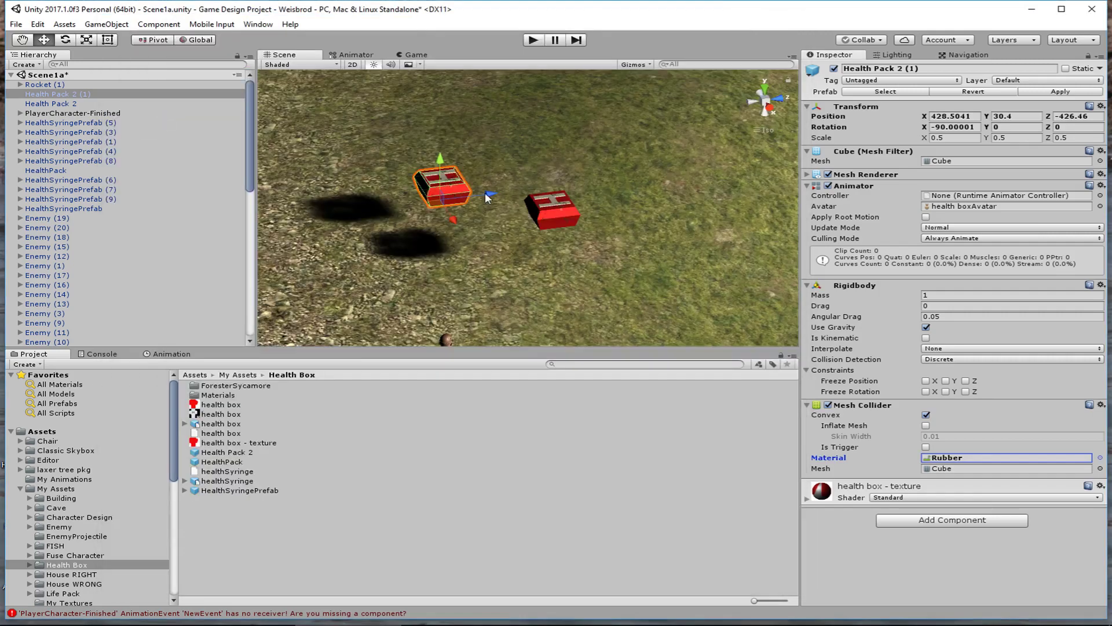
- Play-test the bouncing packs, then select Health Pack 2 in the scene
{"action": "left_click", "coordinate": [534, 40]}
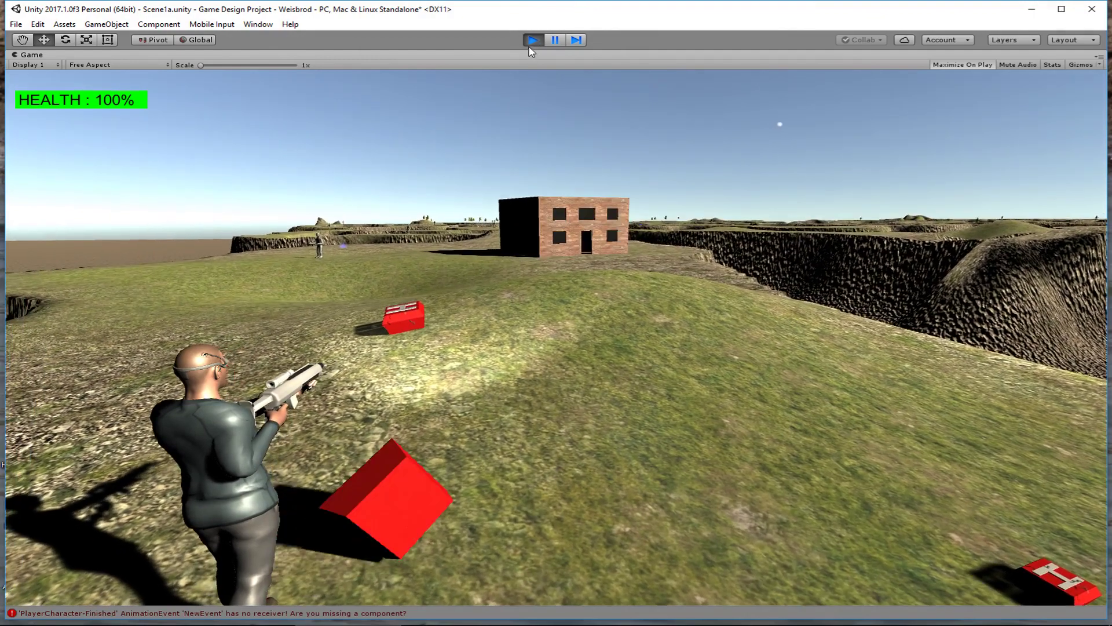
{"action": "left_click", "coordinate": [533, 40]}
{"action": "left_click", "coordinate": [552, 210]}
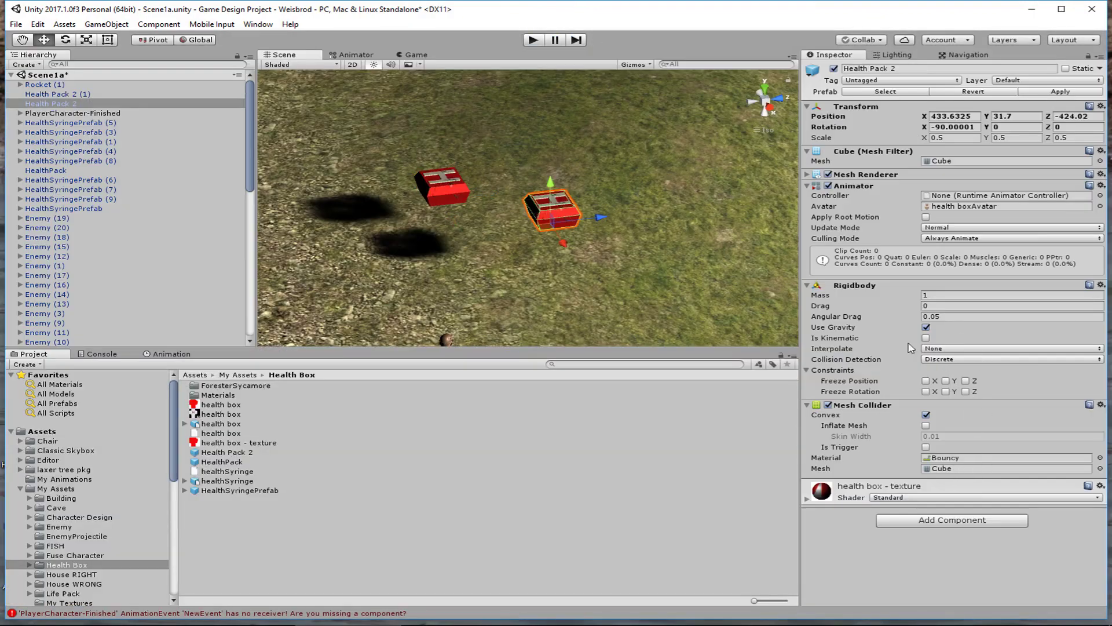
- Replace Health Pack 2's Mesh Collider with a Box Collider
{"action": "left_click", "coordinate": [1101, 405]}
{"action": "left_click", "coordinate": [1024, 449]}
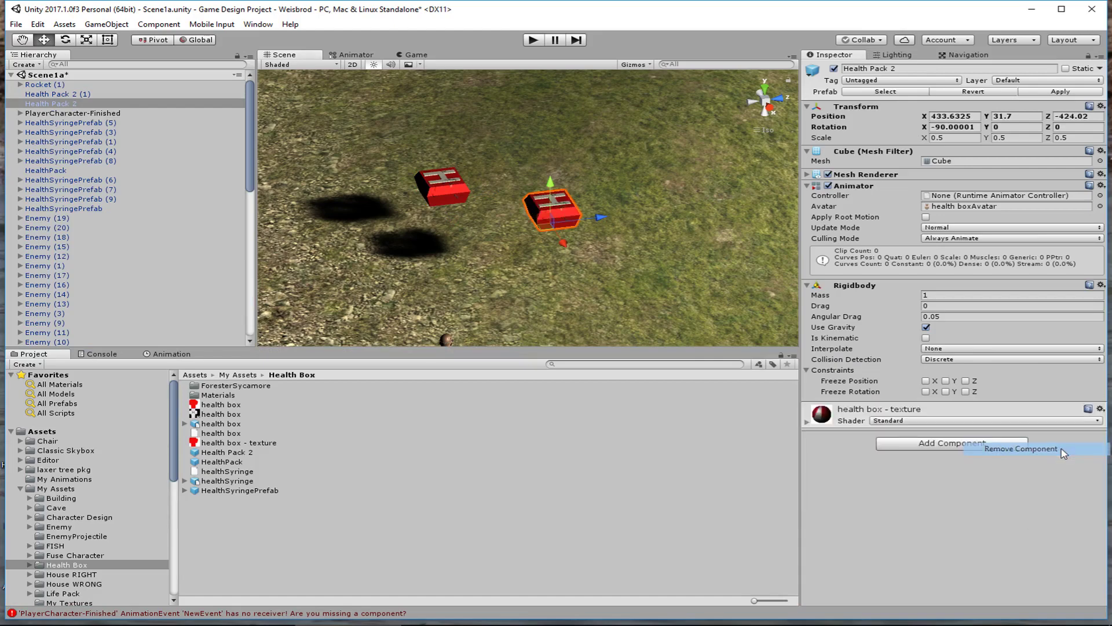
{"action": "left_click", "coordinate": [1009, 446]}
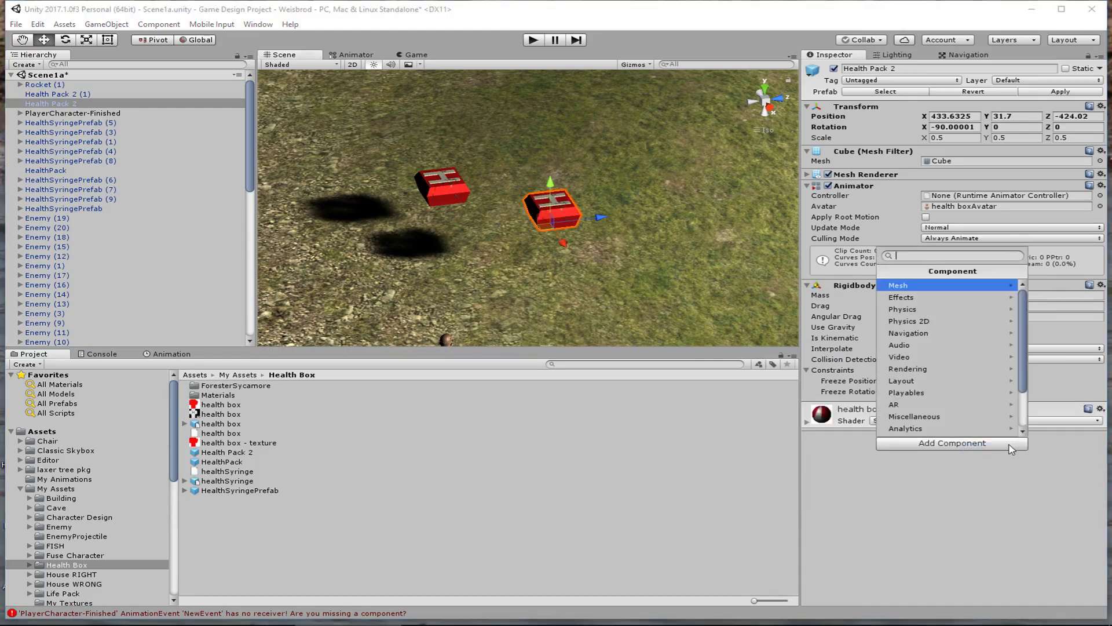
{"action": "left_click", "coordinate": [933, 316]}
{"action": "left_click", "coordinate": [932, 311]}
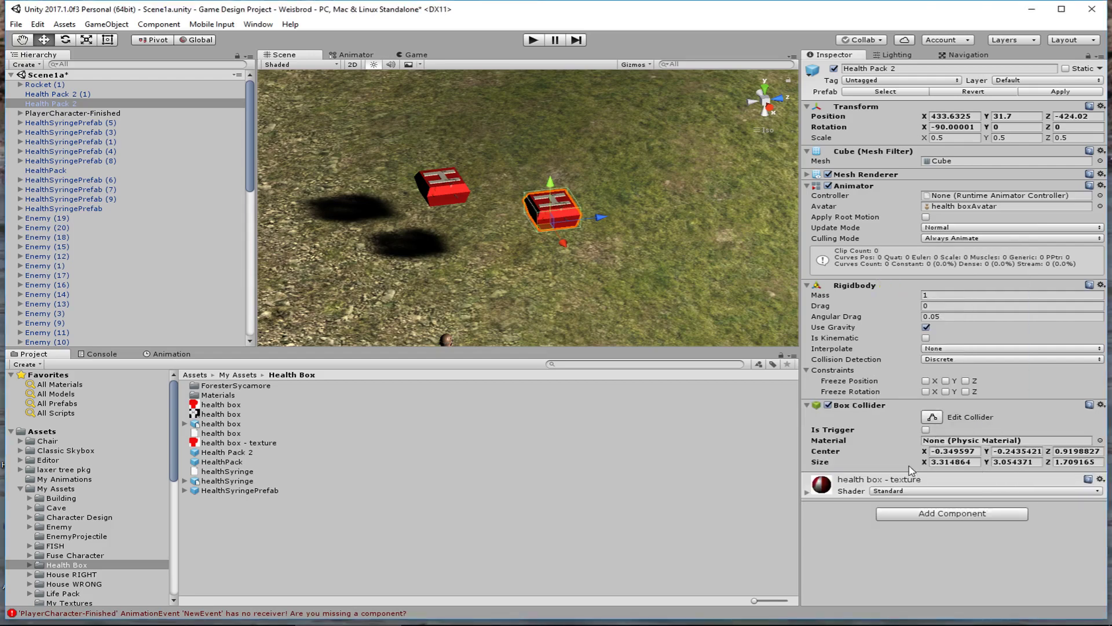
- Set the Box Collider's material to Bouncy and start a play test
{"action": "left_click", "coordinate": [1101, 440]}
{"action": "left_click", "coordinate": [161, 78]}
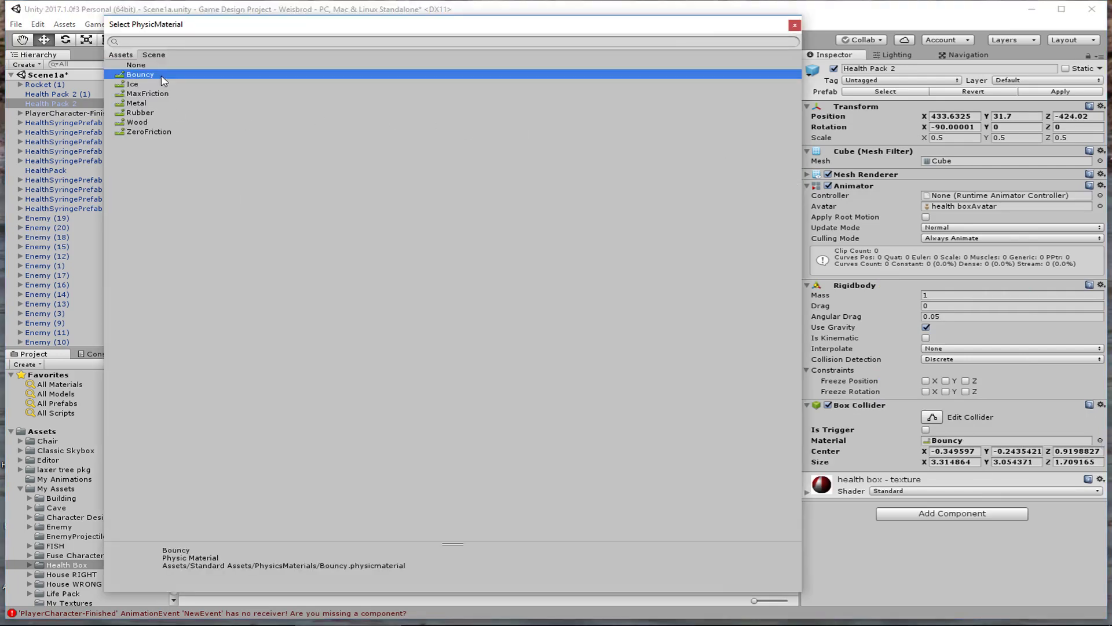
{"action": "double_click", "coordinate": [145, 76]}
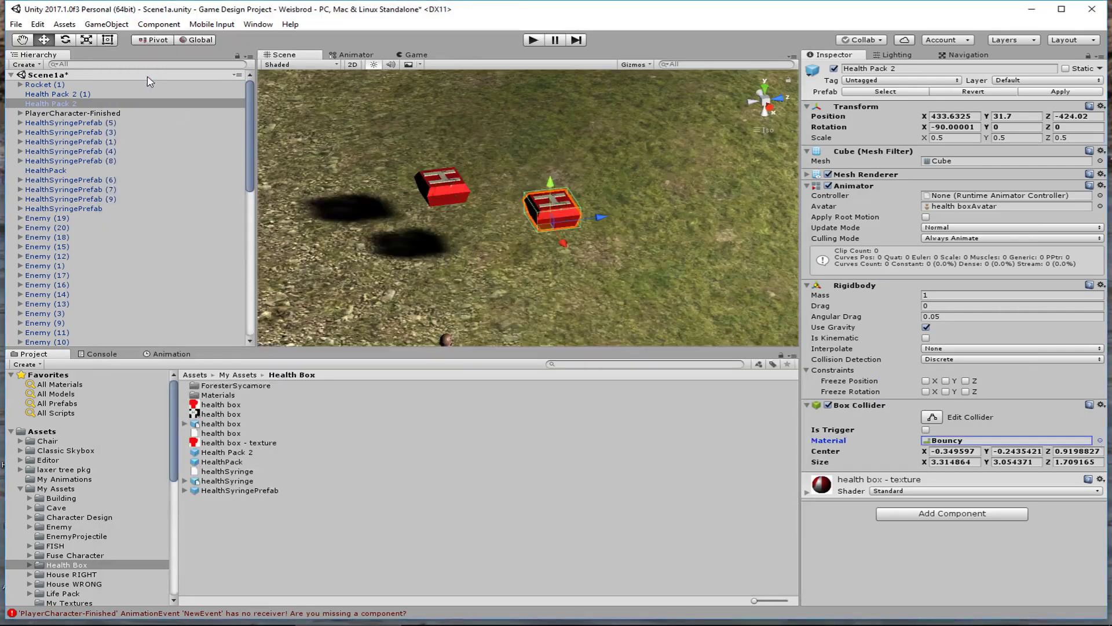
{"action": "left_click", "coordinate": [531, 41]}
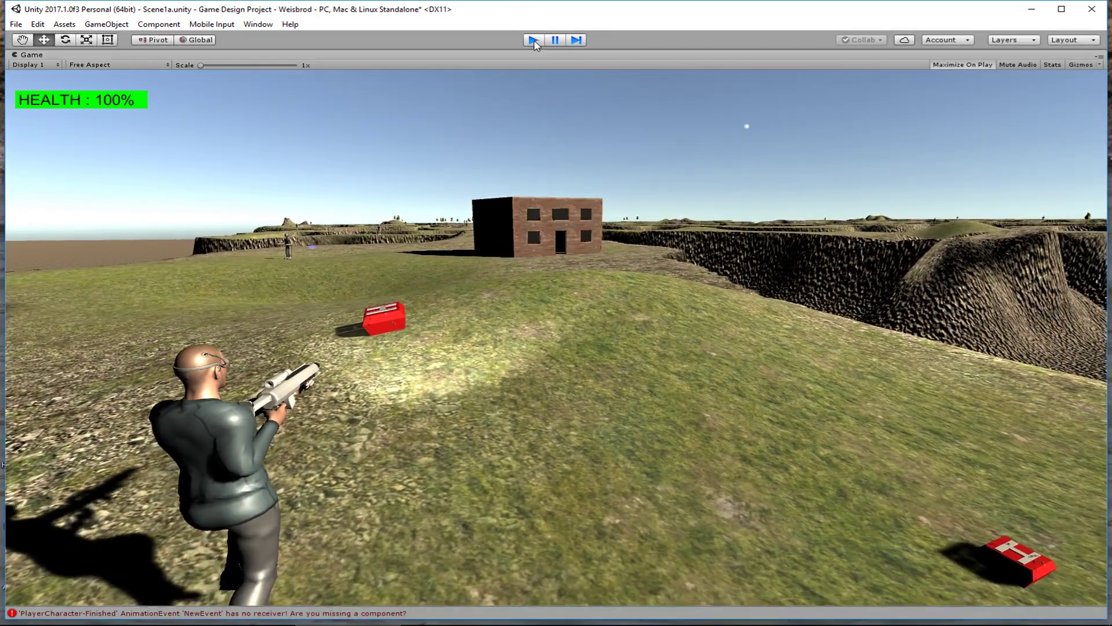
- Exit play mode, apply the Bouncy Box Collider to the prefab, and select Health Pack 2 (1)
{"action": "left_click", "coordinate": [524, 42]}
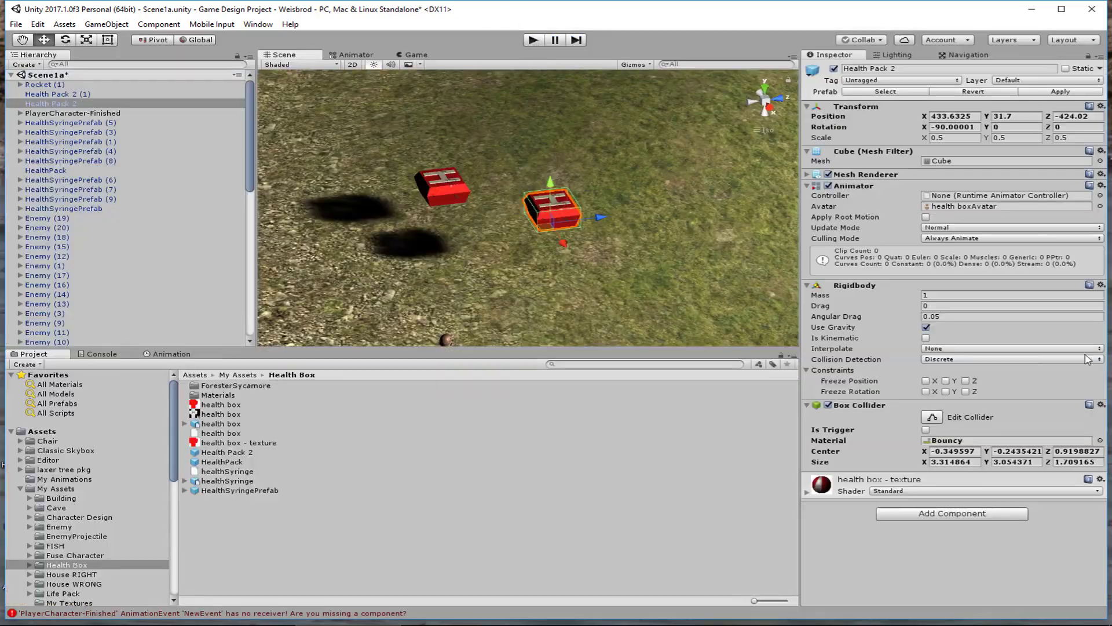
{"action": "left_click", "coordinate": [1052, 93]}
{"action": "left_click", "coordinate": [468, 193]}
{"action": "left_click", "coordinate": [454, 193]}
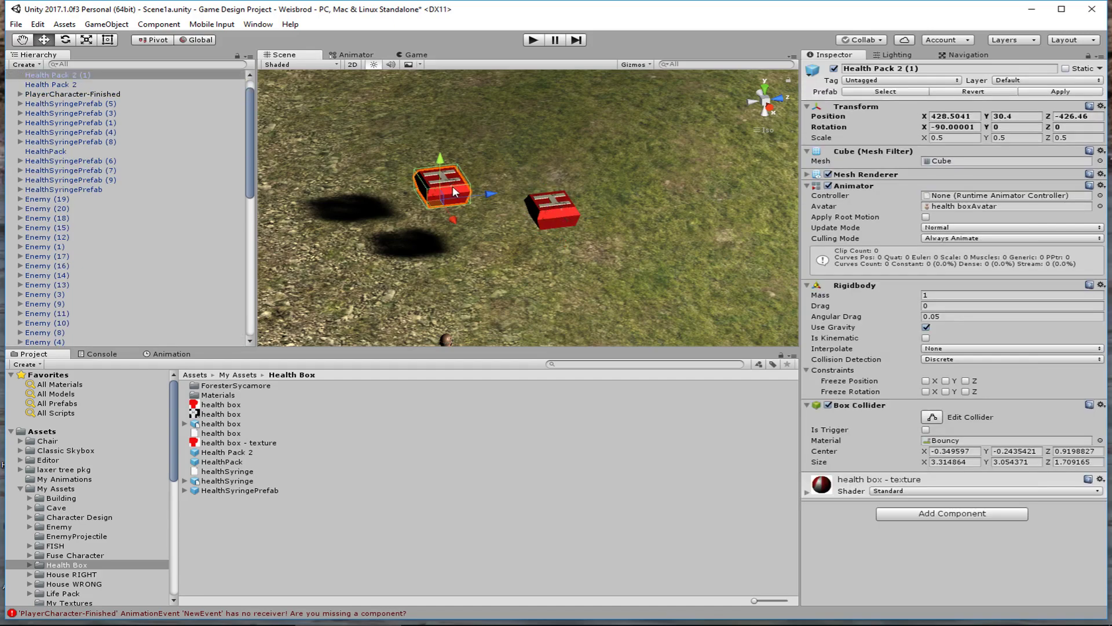